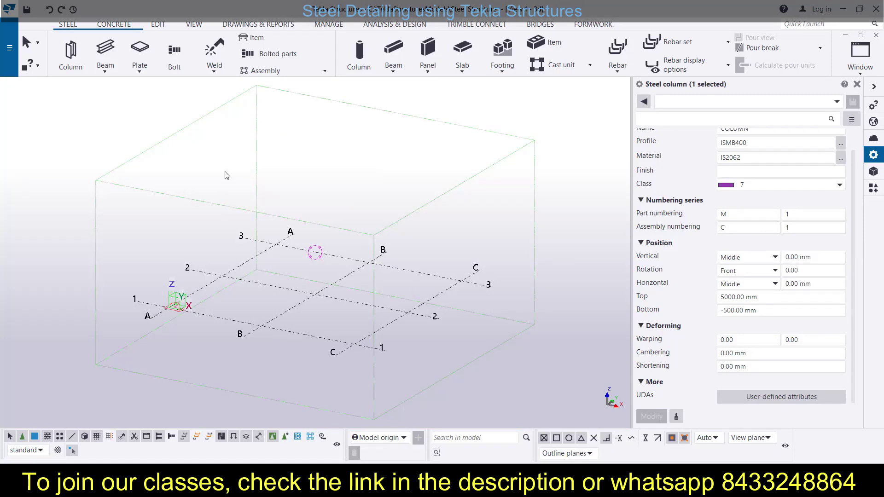
- Go from the STEEL ribbon tab to the CONCRETE modelling tools
click(66, 26)
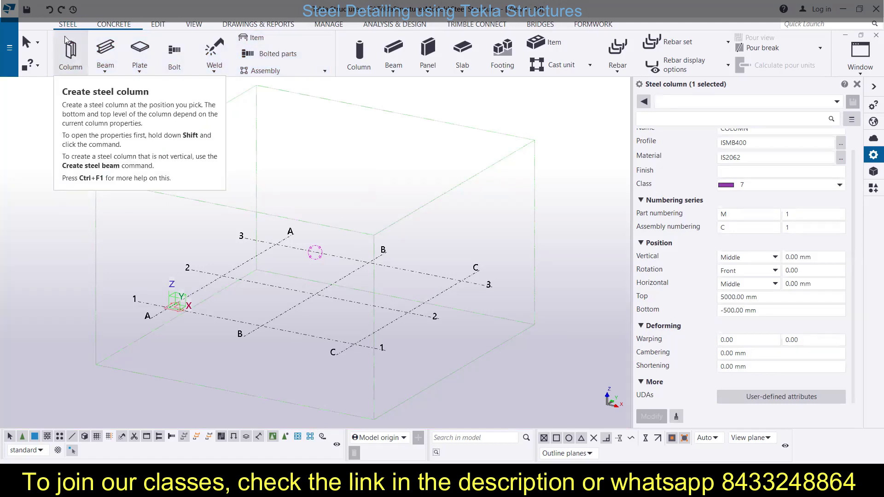
click(114, 24)
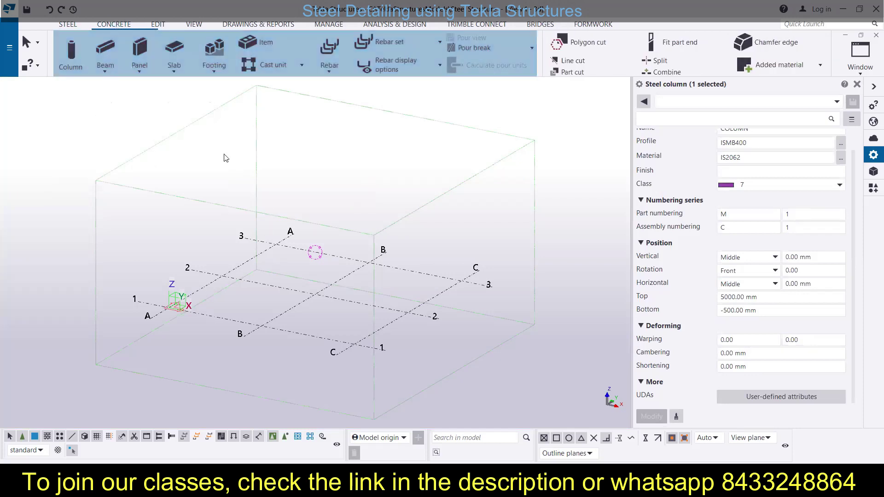
- Place pad footings at grid intersections B-1 and B-2
click(214, 67)
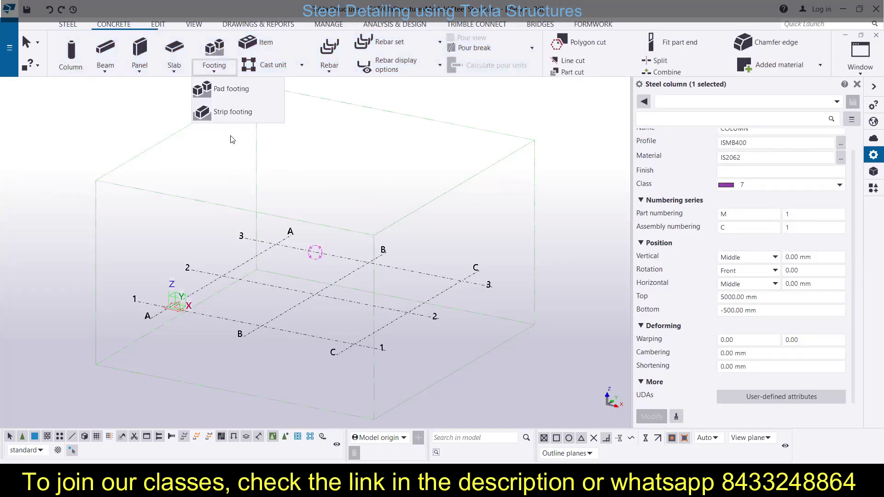
click(222, 97)
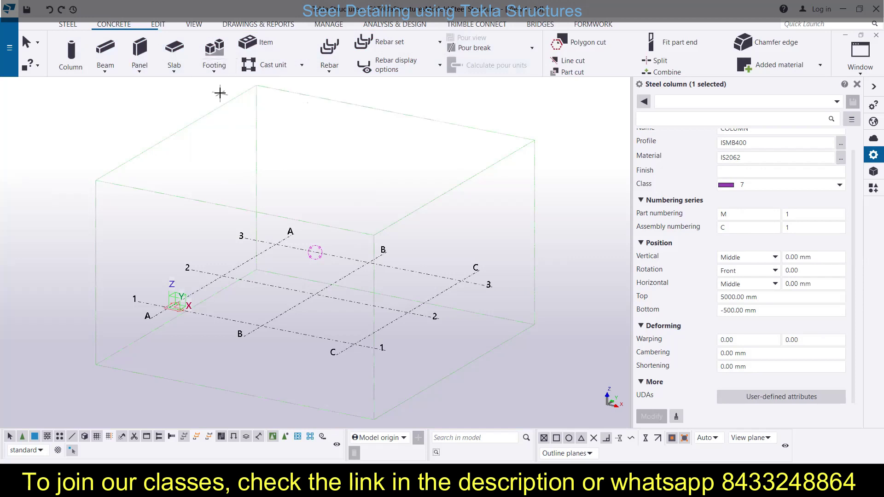
click(261, 324)
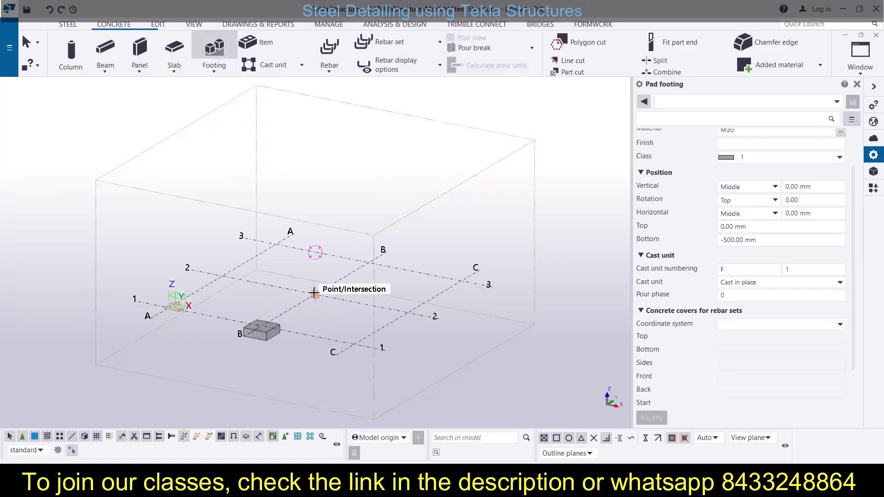
click(314, 292)
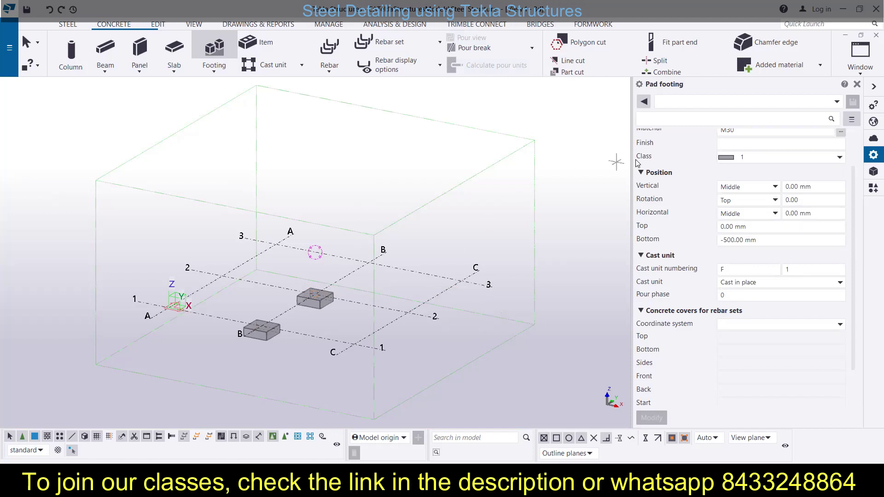
click(873, 188)
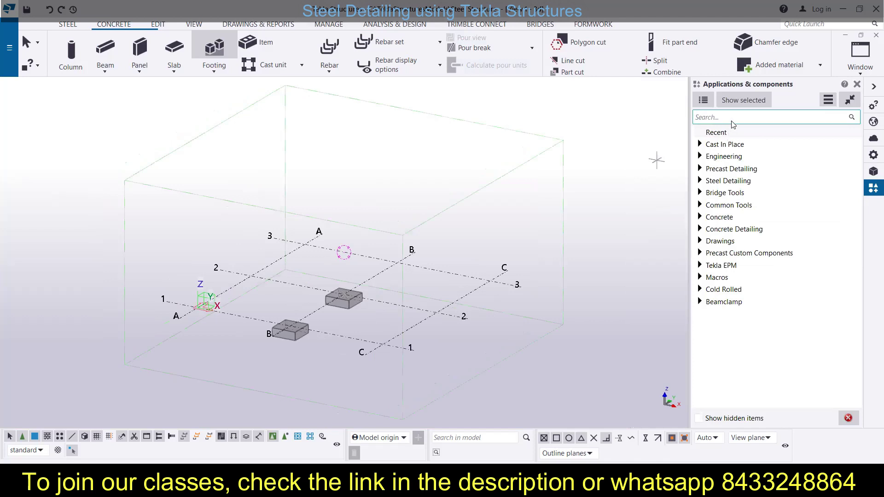
- Search 'pad' and apply Pad footing reinforcement to the footings at B-1 and B-2
click(731, 119)
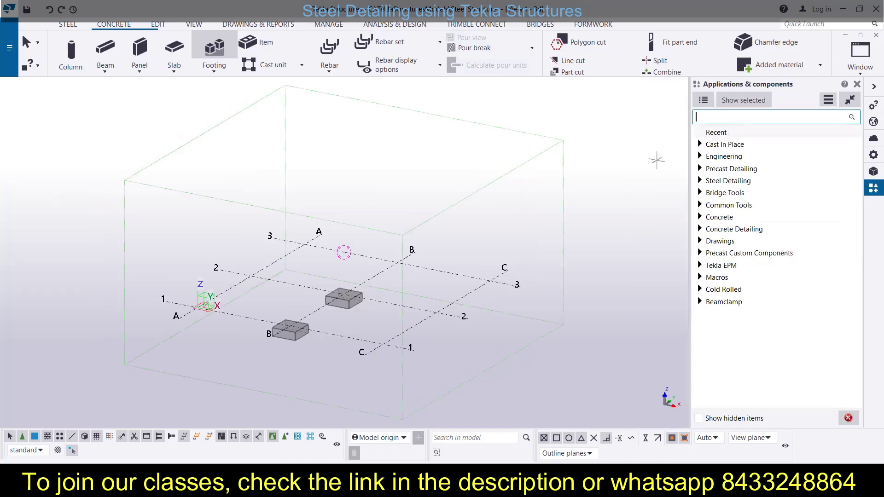
text(pad)
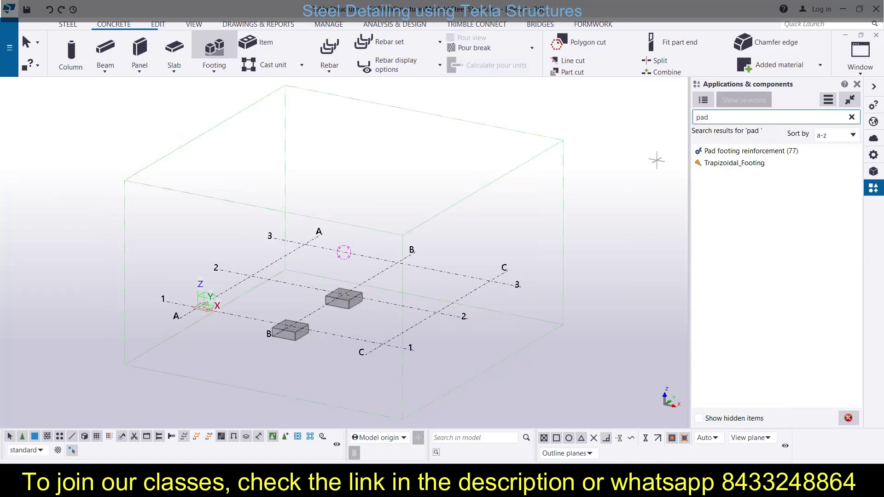
click(736, 153)
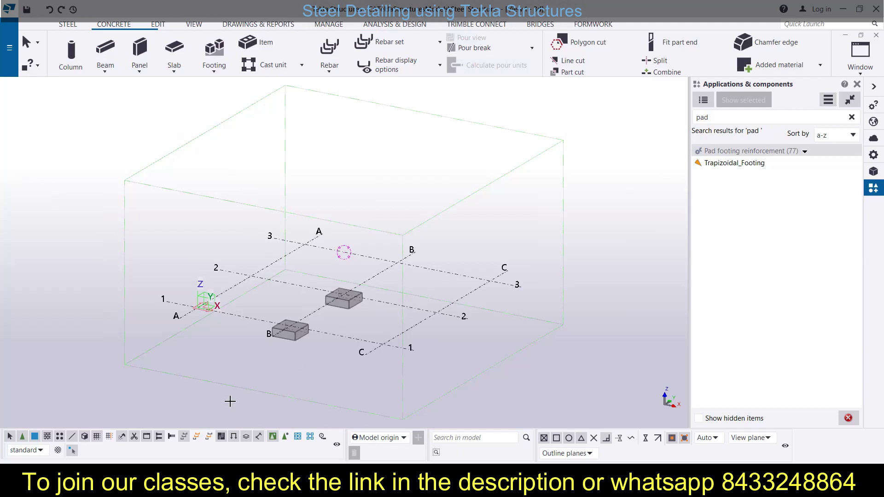
click(288, 337)
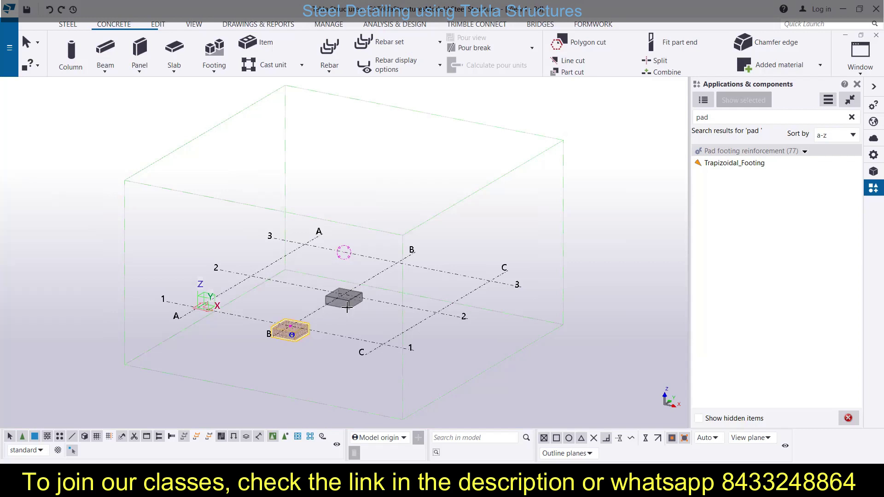
click(346, 308)
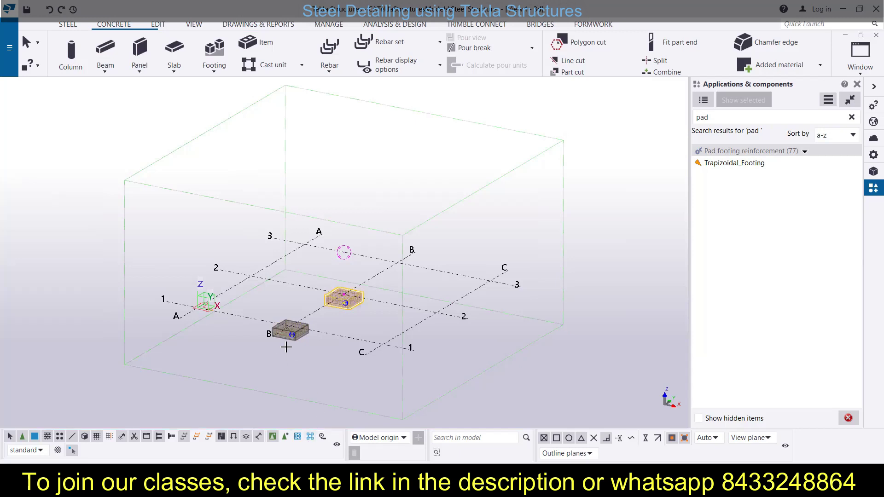
scroll(312, 332, up, 5)
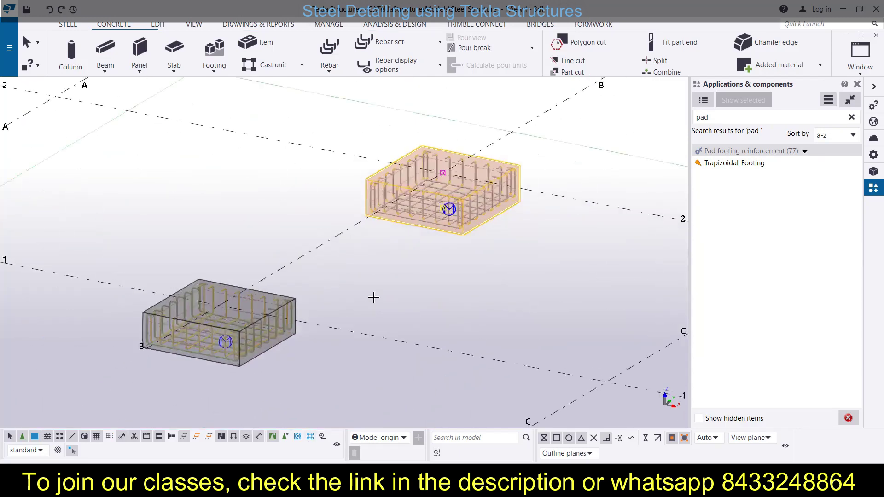
scroll(373, 297, down, 4)
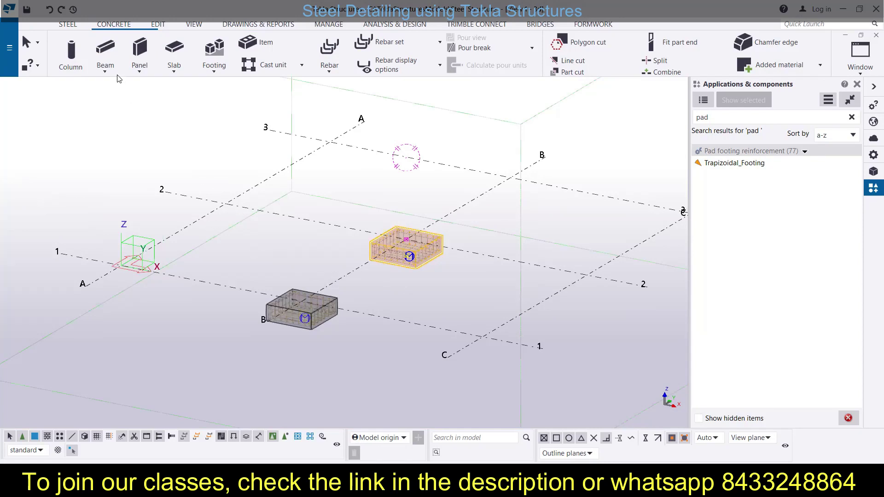
- Place a steel column on the B-1 footing, end the command and clear the selection
click(67, 25)
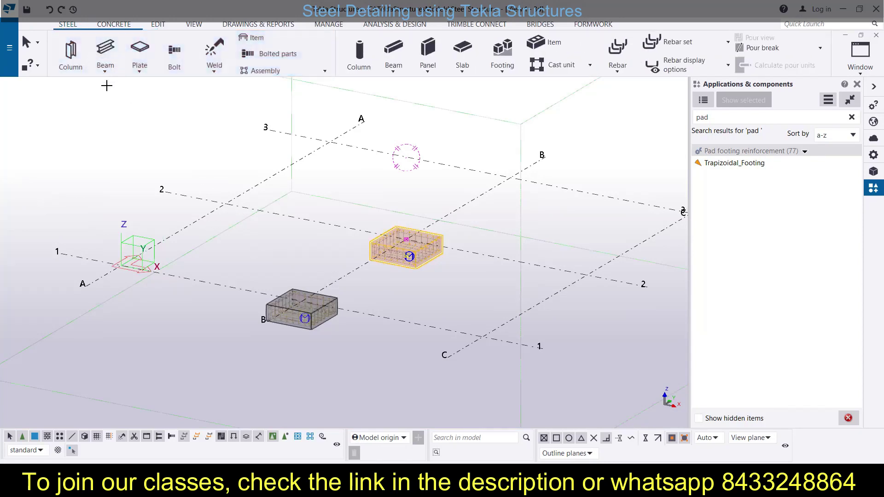
click(71, 52)
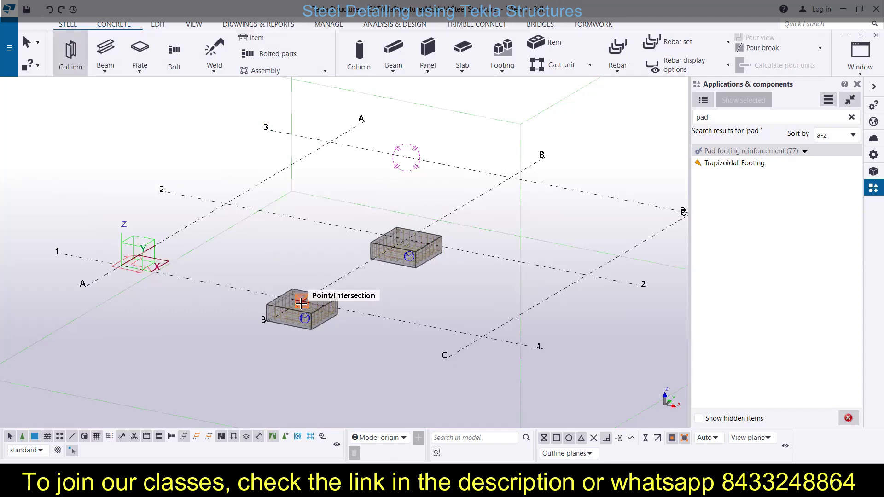
click(301, 303)
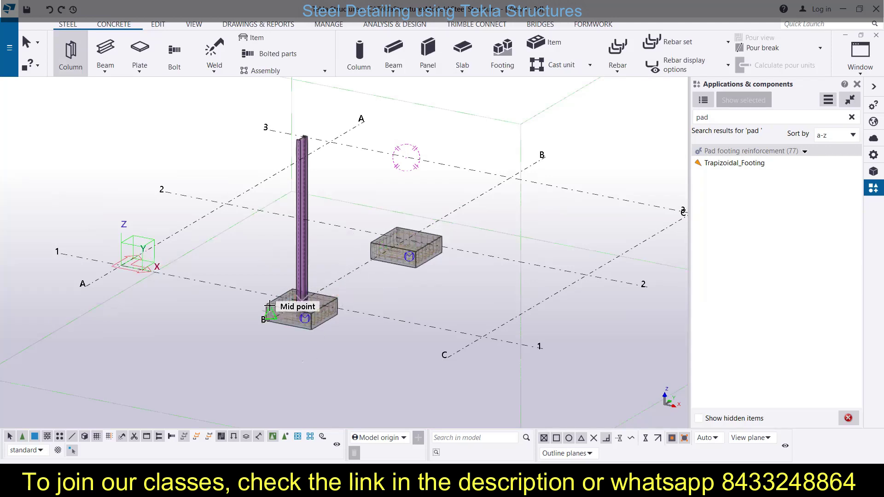
scroll(270, 305, up, 5)
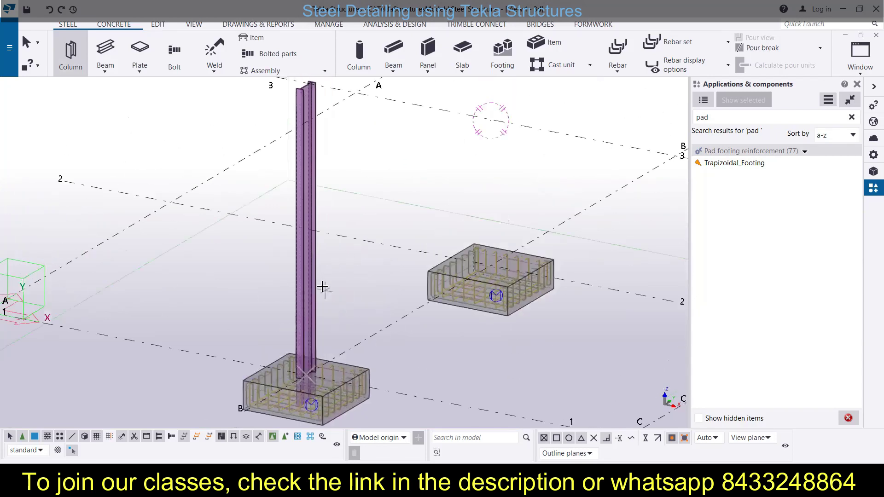
scroll(322, 286, down, 2)
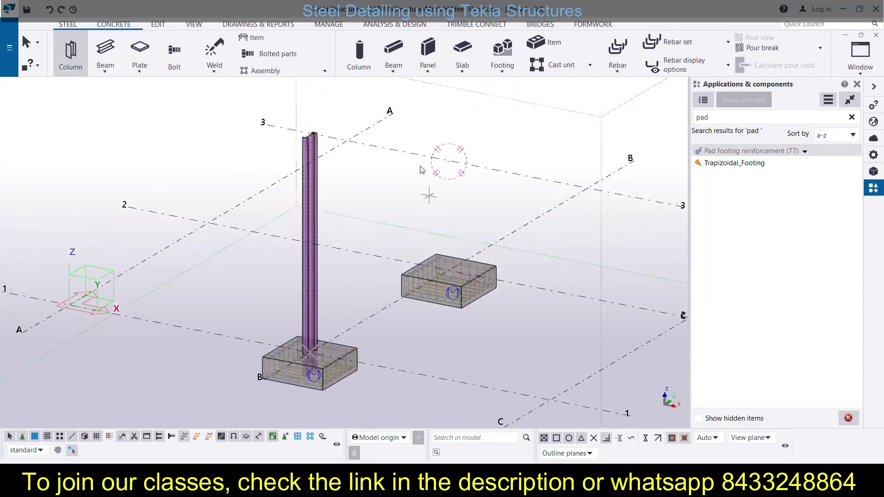
key(Escape)
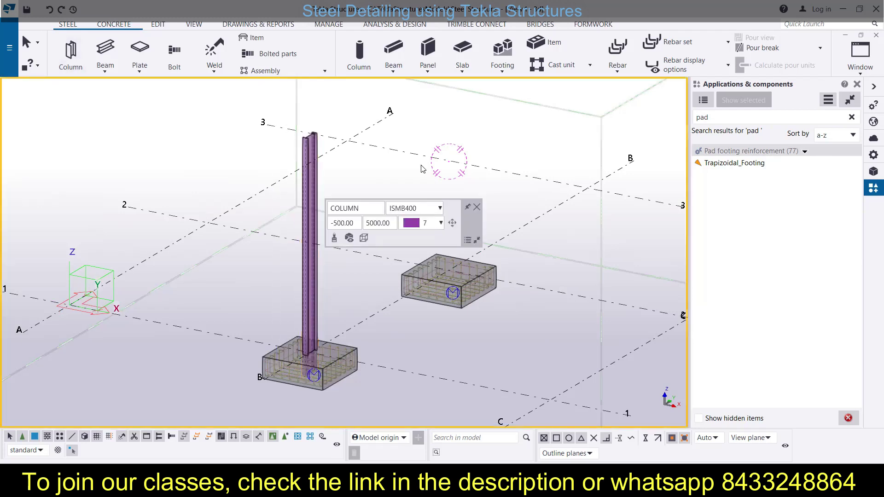
click(420, 170)
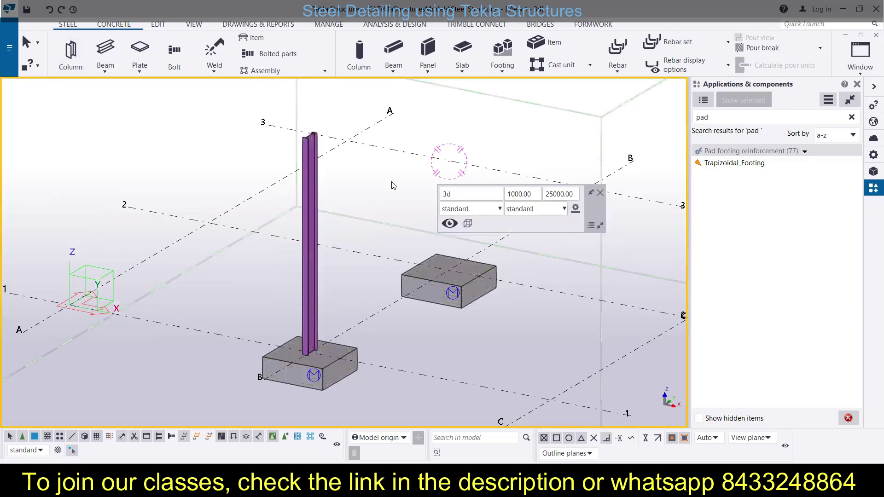
- Open the column's properties and browse the profile catalogue, selecting ISMB175 for comparison
click(315, 272)
double_click(314, 270)
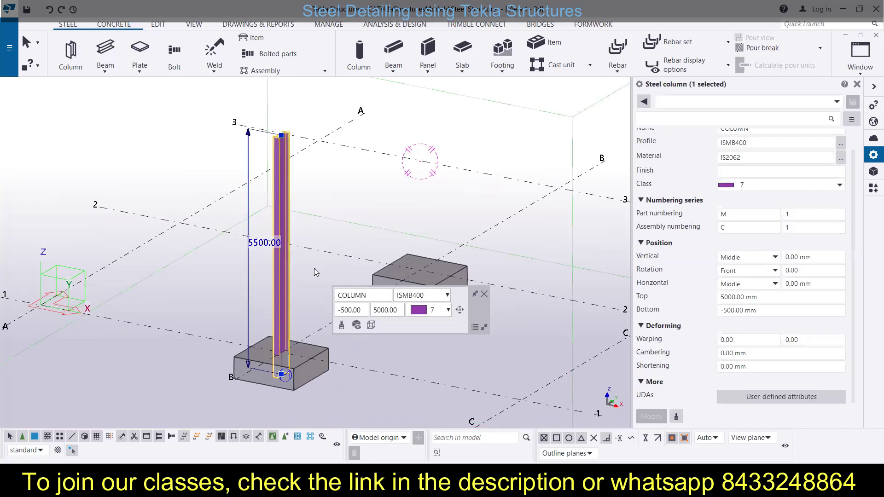
scroll(725, 304, up, 1)
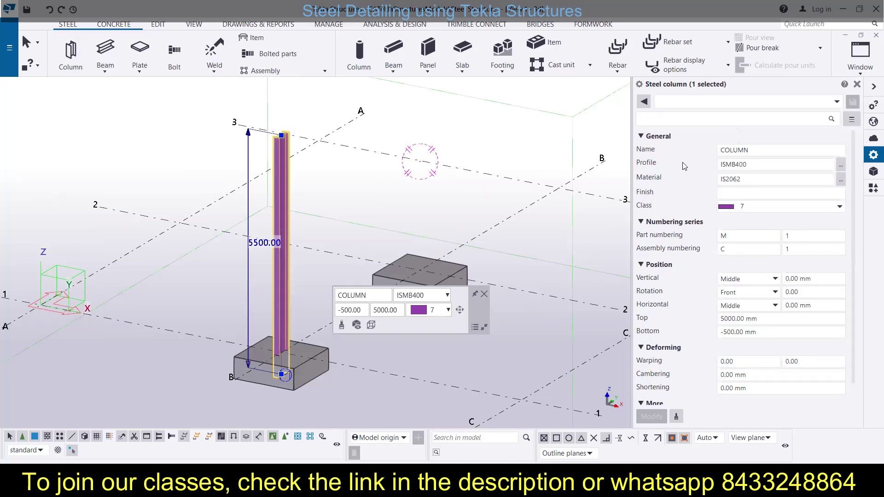
click(840, 164)
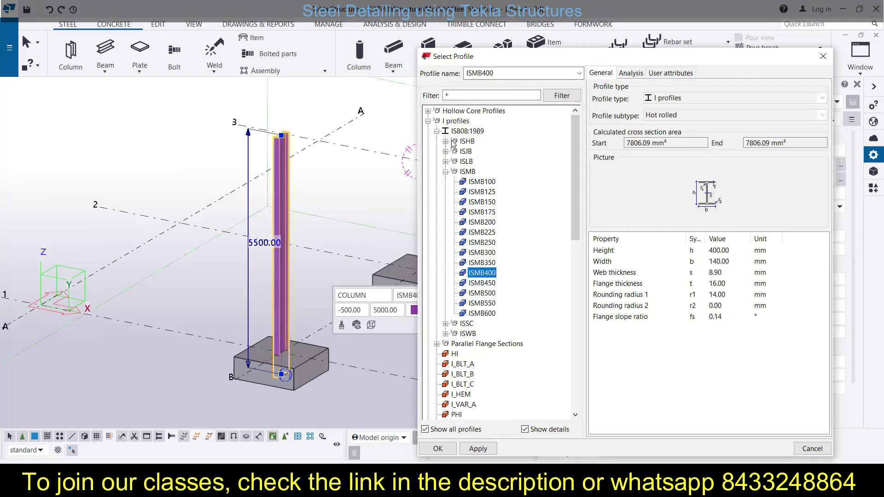
click(484, 233)
- Review the ISMB175, L and Z profiles, keep ISMB400, and bring up the material grades
click(484, 211)
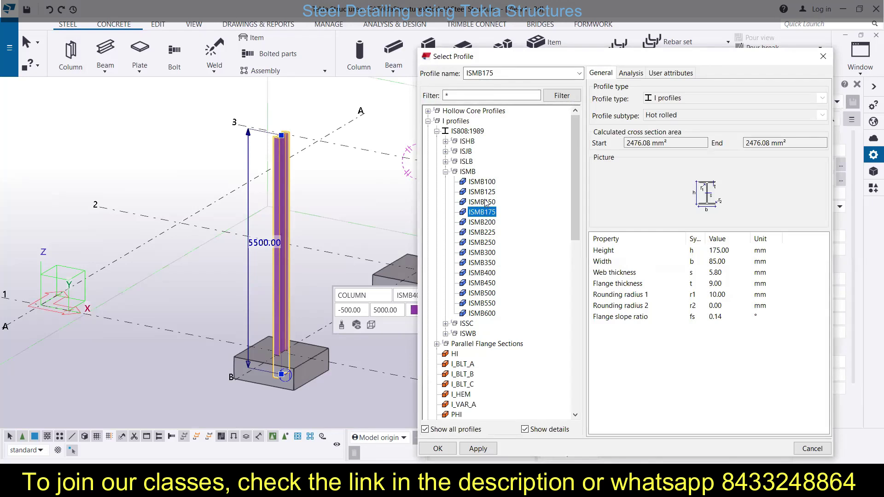
click(486, 274)
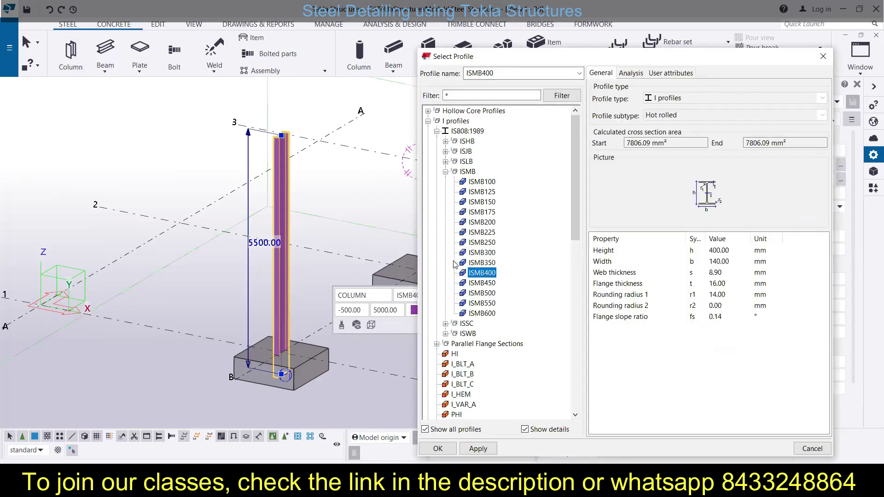
scroll(456, 264, down, 4)
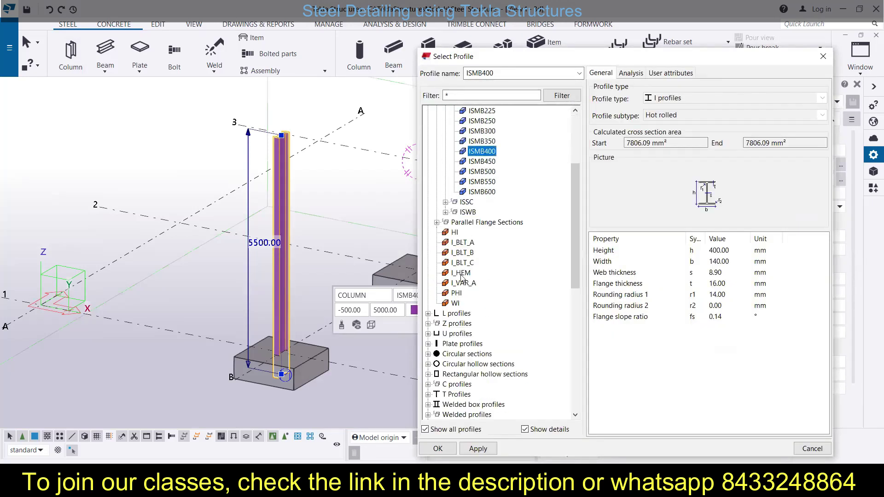
click(427, 314)
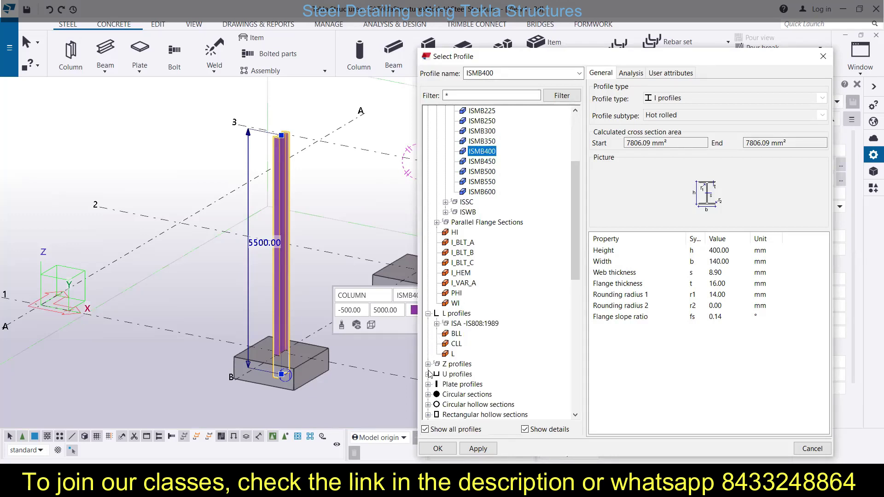
click(428, 364)
scroll(489, 313, down, 4)
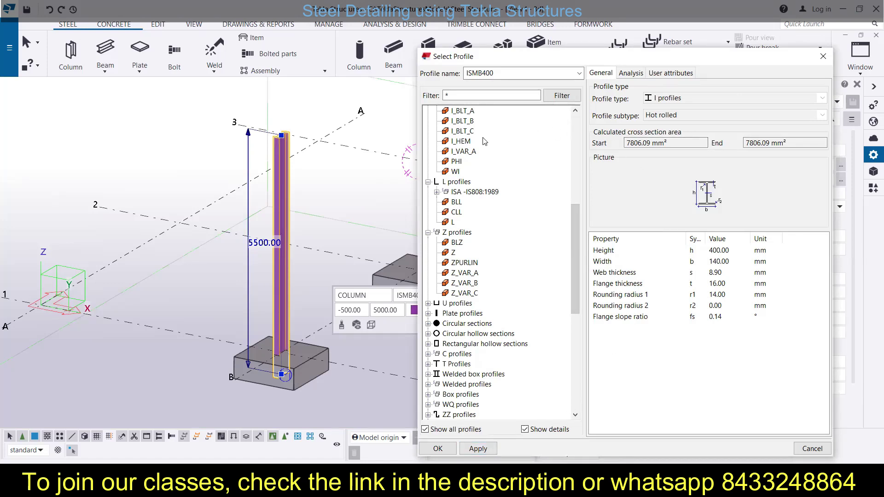
click(823, 56)
click(732, 193)
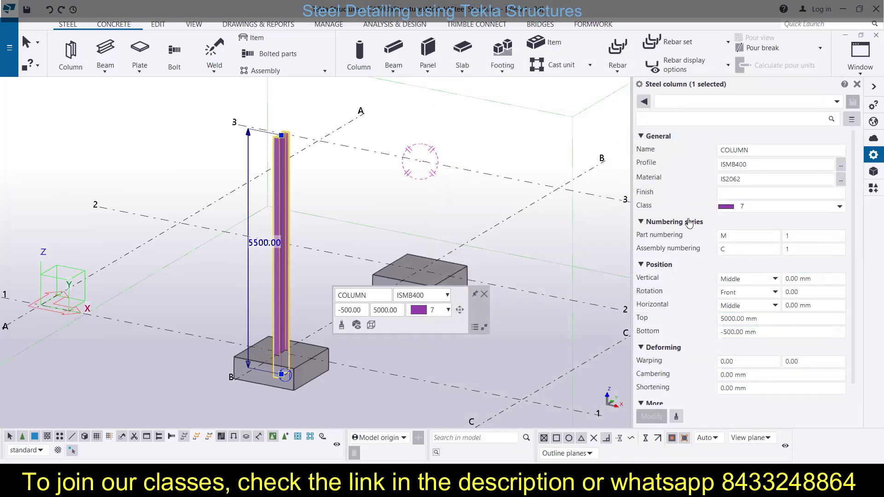
click(840, 184)
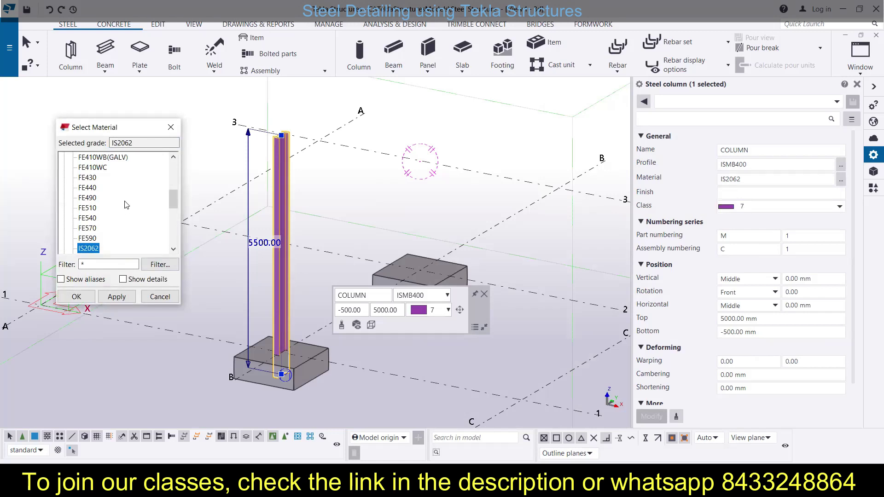
- Set the column's material to FE440 from the catalogue and apply it
scroll(127, 205, down, 1)
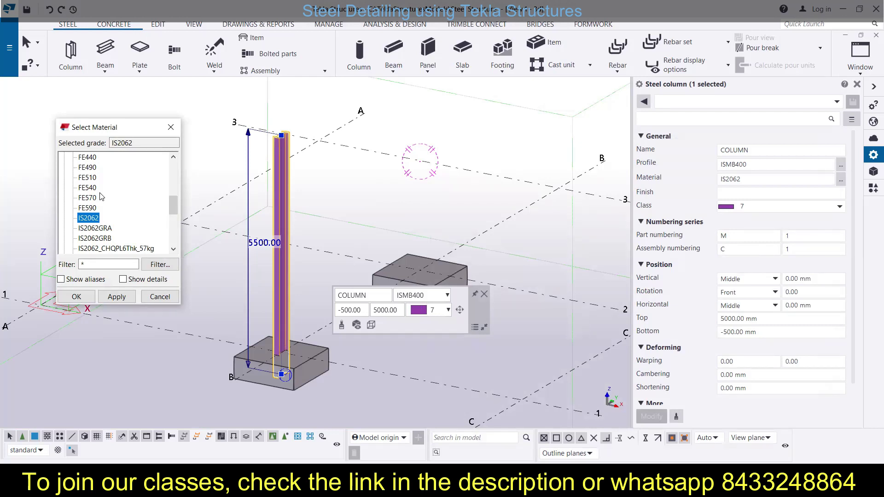
scroll(102, 214, up, 1)
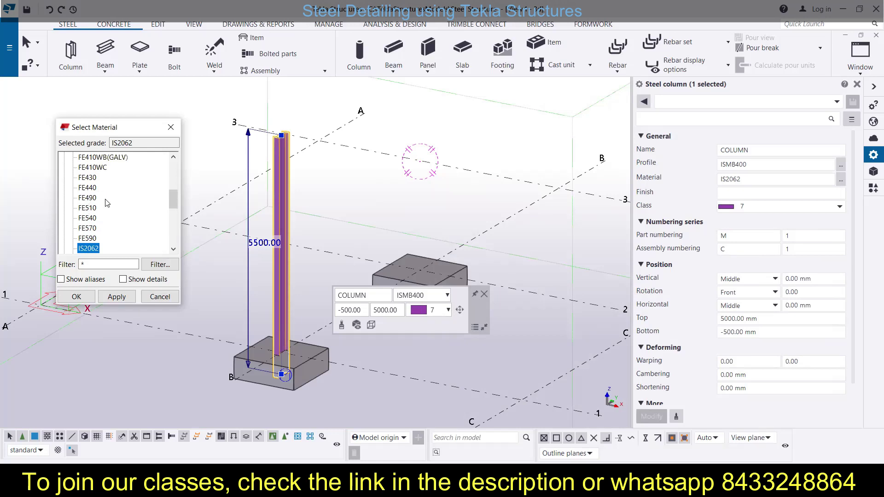
click(85, 189)
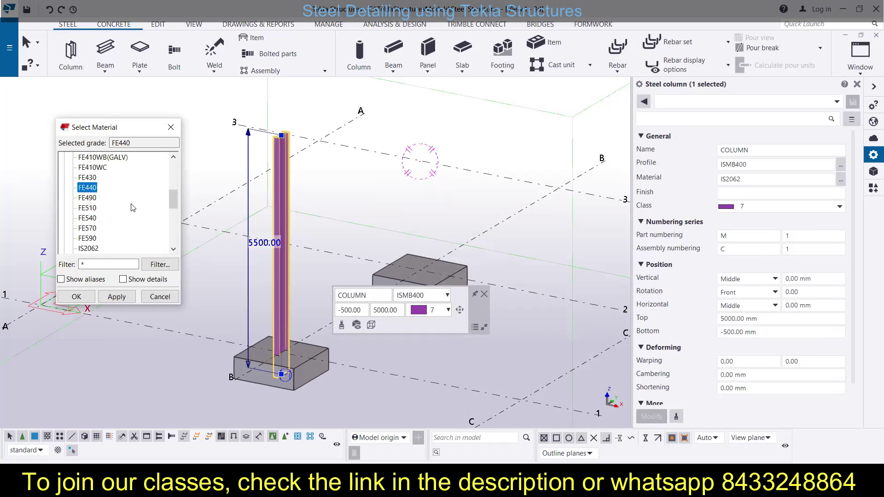
click(115, 297)
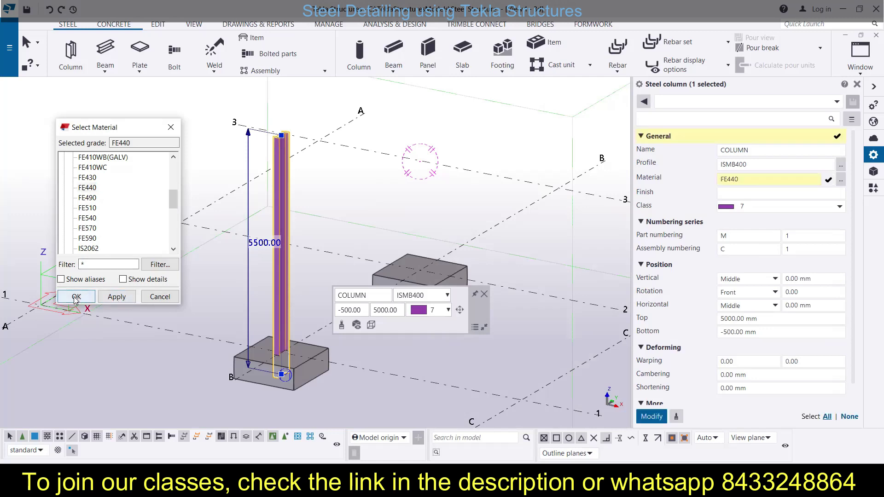
click(75, 297)
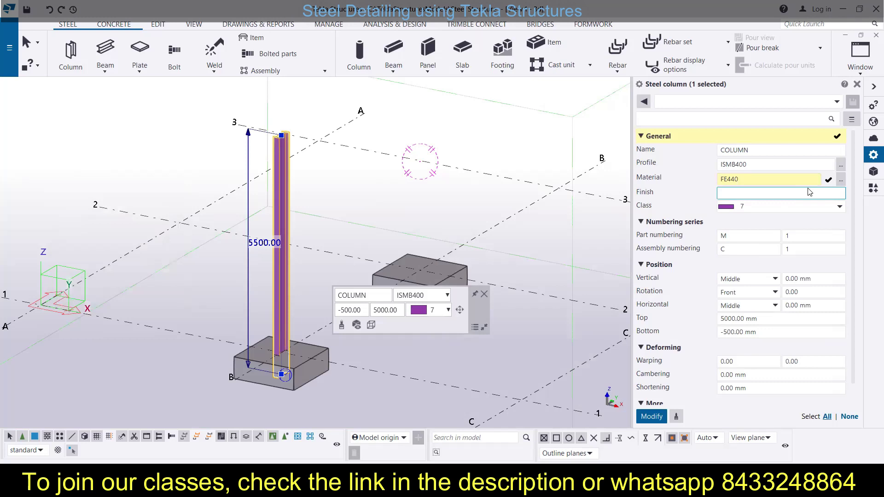
click(651, 416)
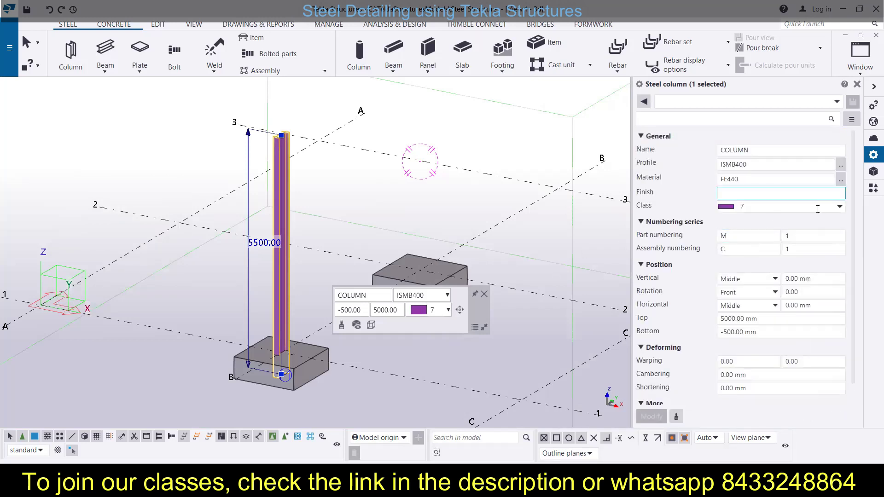
- Set the steel column's class to 6 so it displays yellow
click(840, 208)
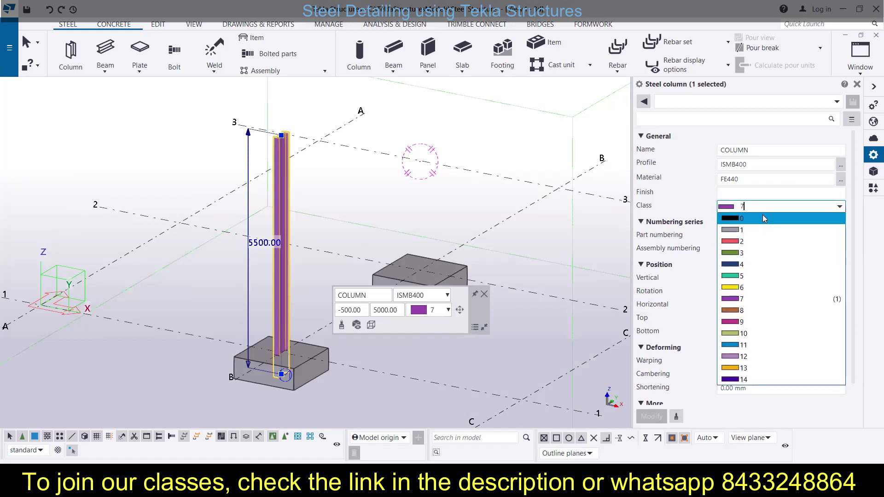
click(735, 288)
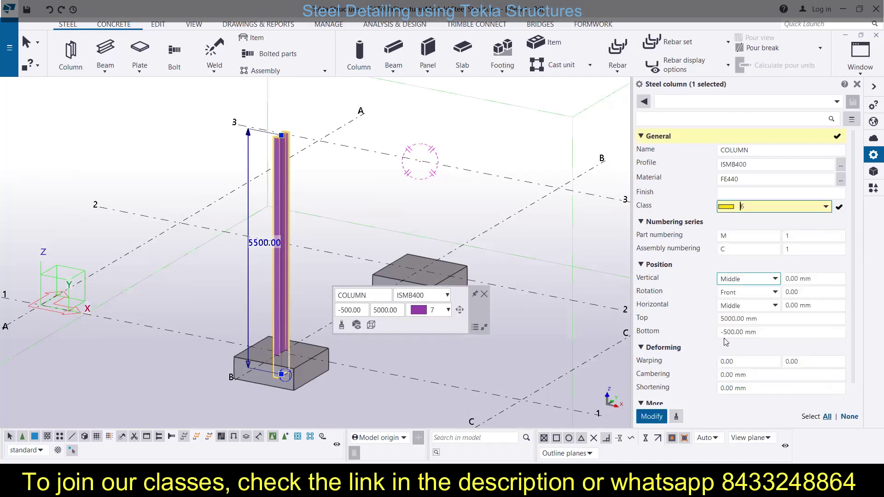
click(651, 417)
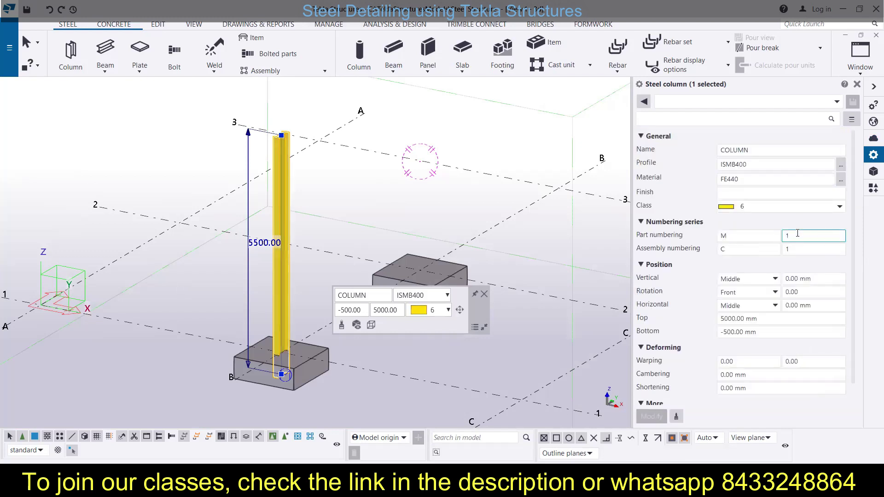
- Check the part prefix M and assembly prefix C, then choose Down vertical position
click(736, 249)
click(754, 236)
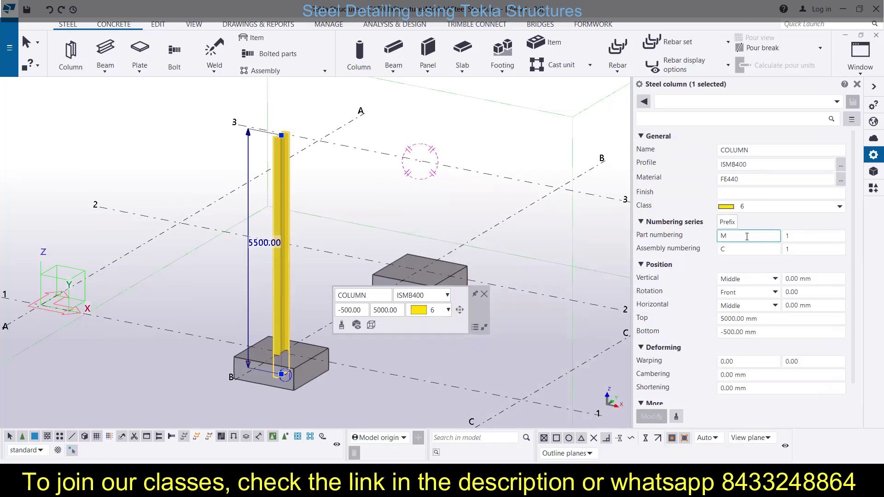
click(748, 249)
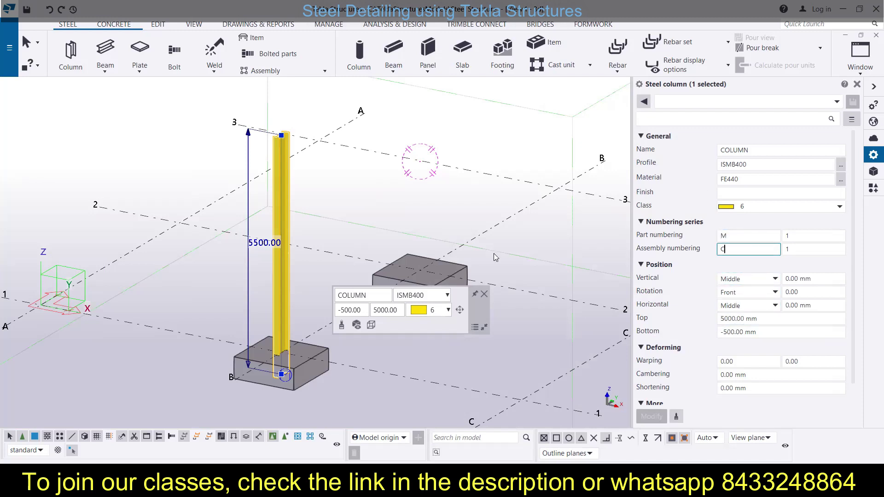
click(745, 284)
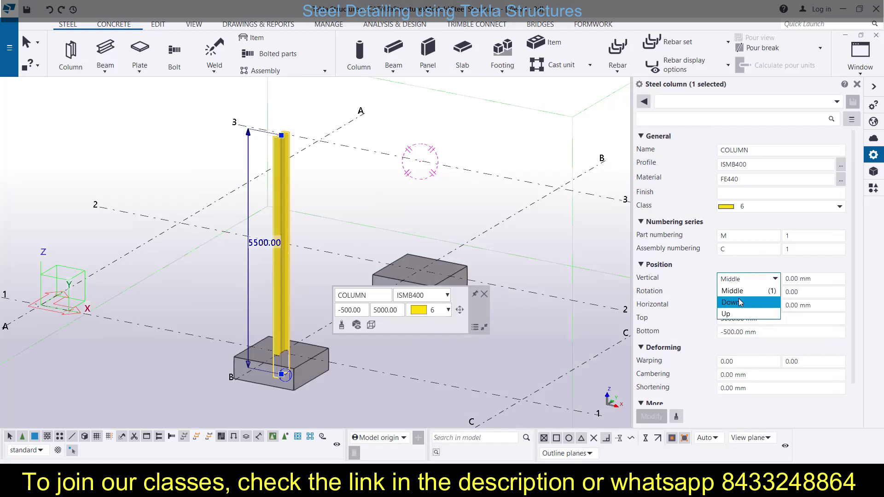
click(740, 302)
- Apply vertical positions Down, then Up, and finally Middle to the column
click(651, 416)
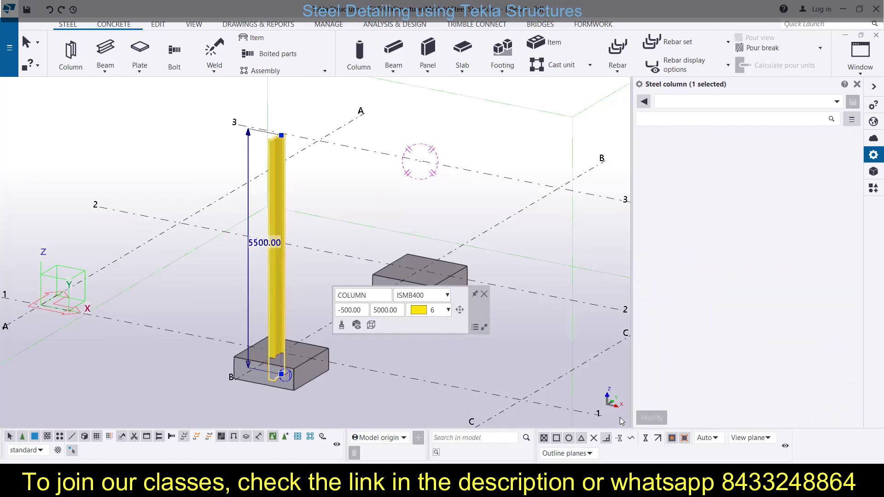
scroll(205, 388, up, 4)
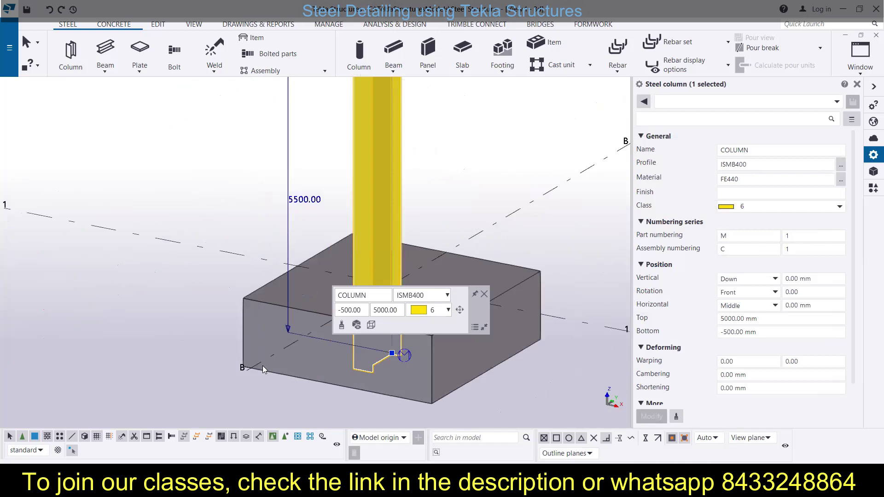
scroll(350, 341, up, 2)
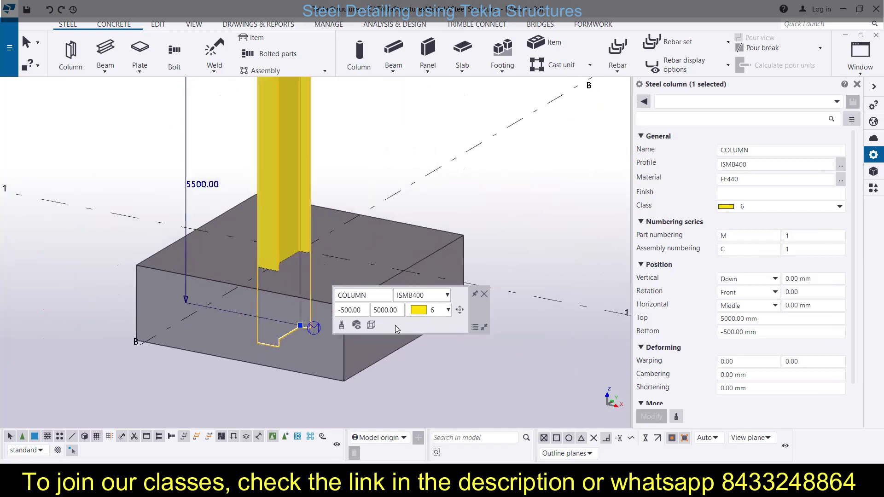
click(483, 295)
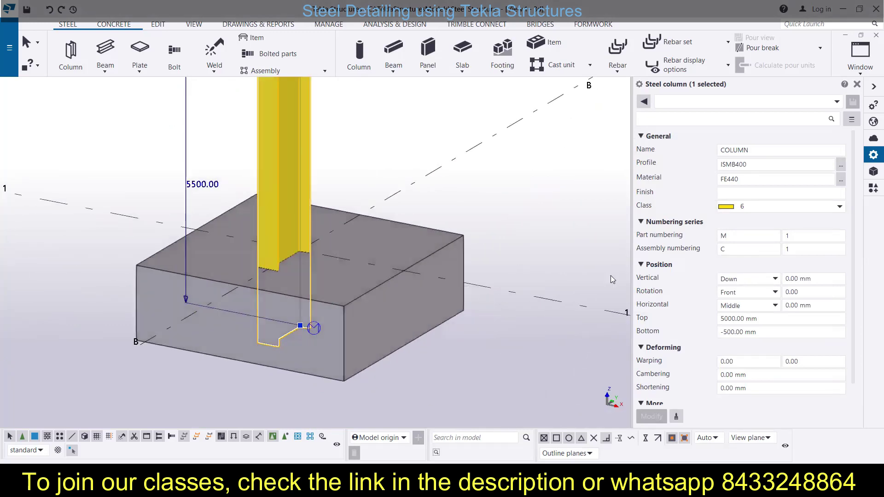
click(750, 280)
click(740, 314)
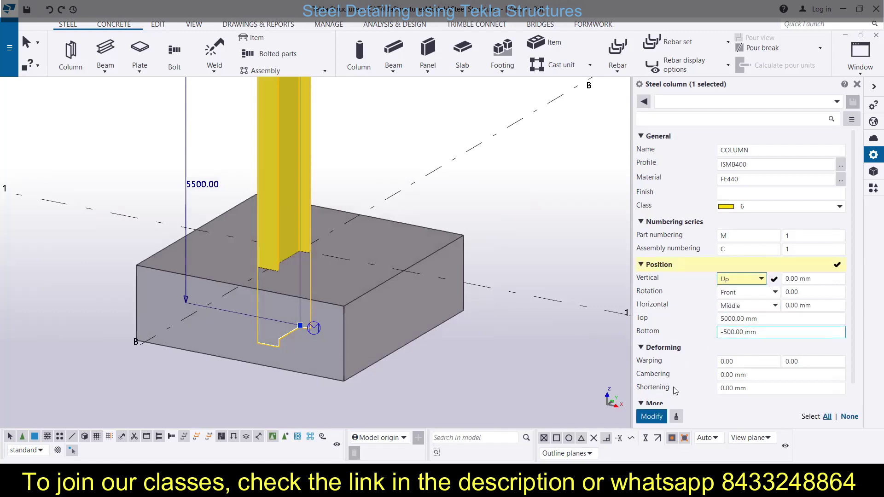
click(651, 416)
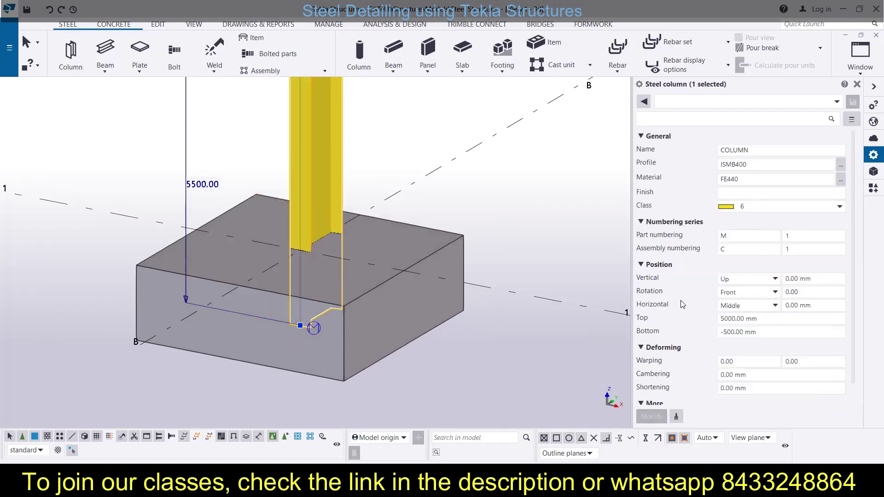
click(747, 278)
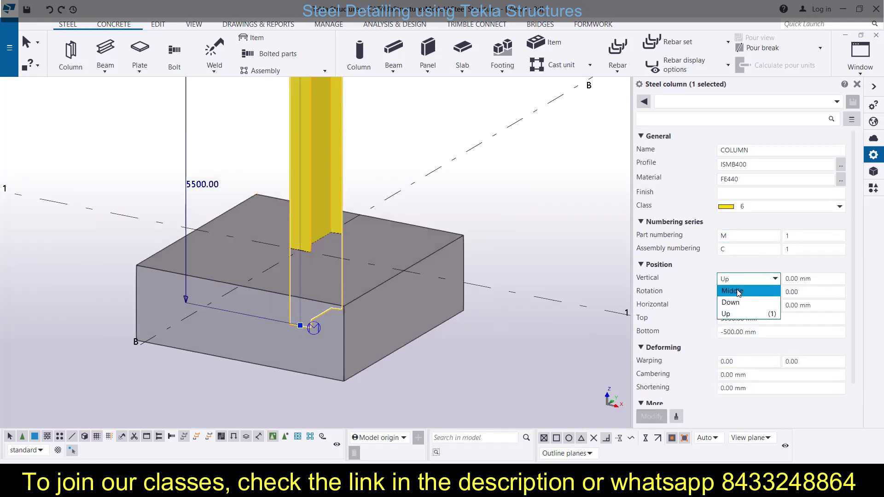
click(738, 292)
click(651, 416)
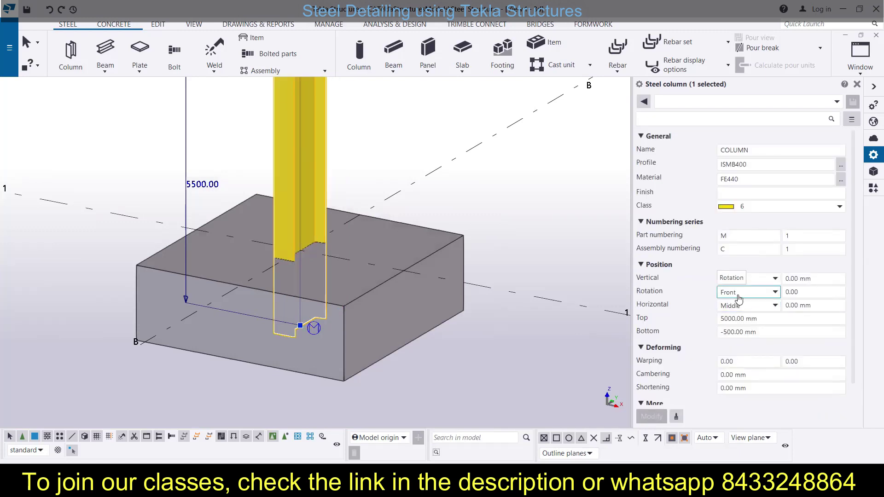
- Apply Top rotation to the column, then change it to Front
click(749, 295)
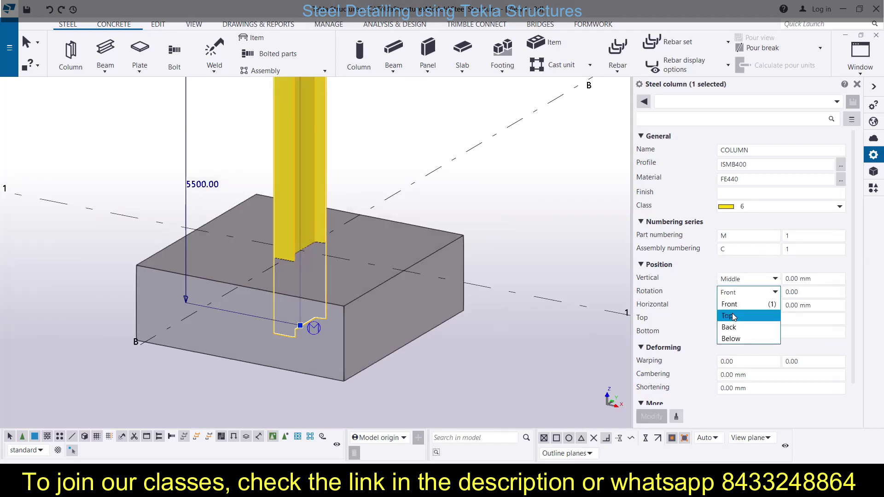
click(732, 316)
click(650, 417)
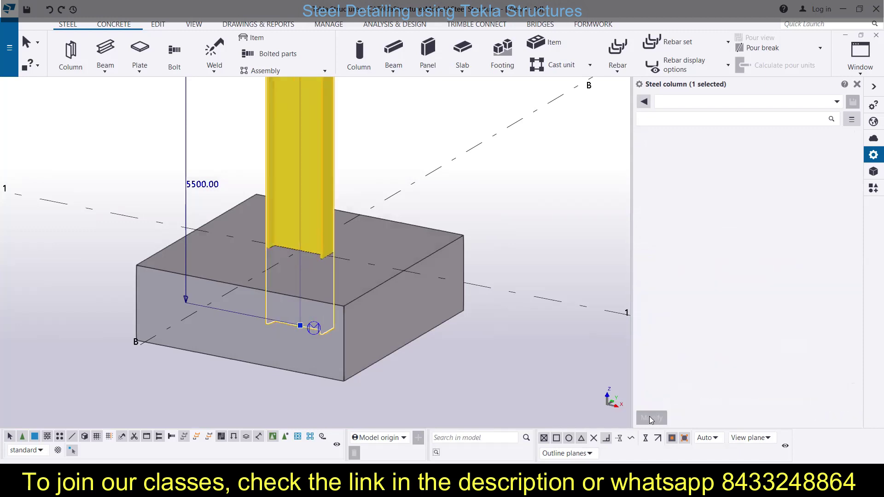
click(745, 292)
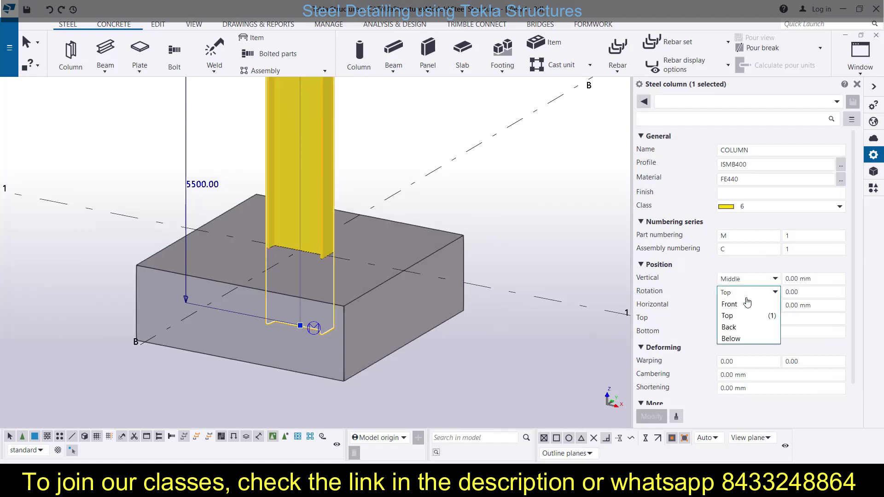
click(801, 296)
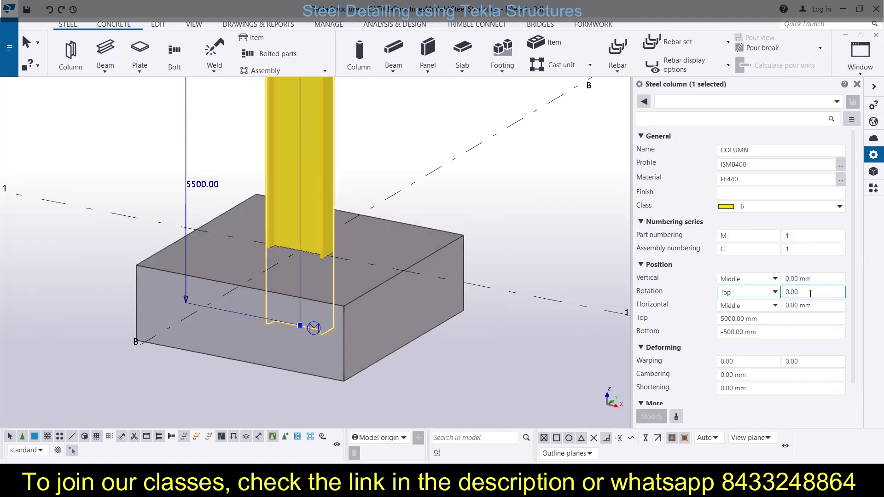
click(775, 292)
click(734, 306)
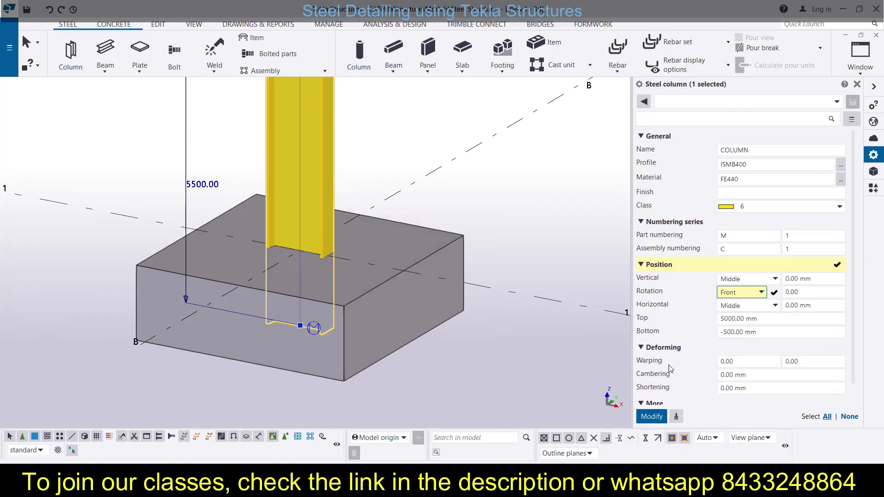
click(652, 416)
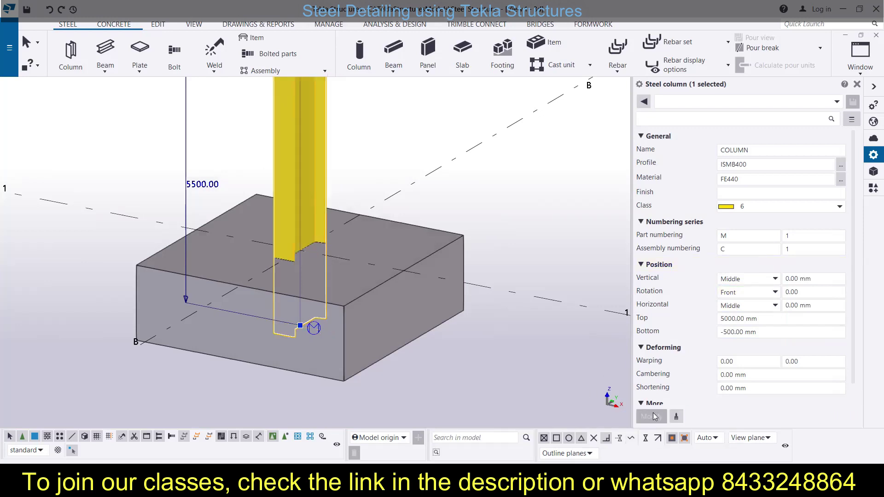
- Try the column's horizontal position at Left, then at Right
click(754, 306)
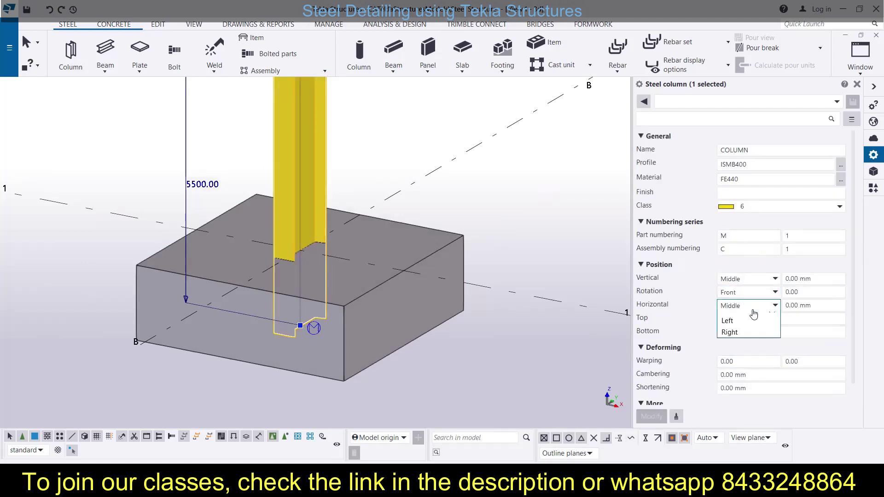
click(734, 328)
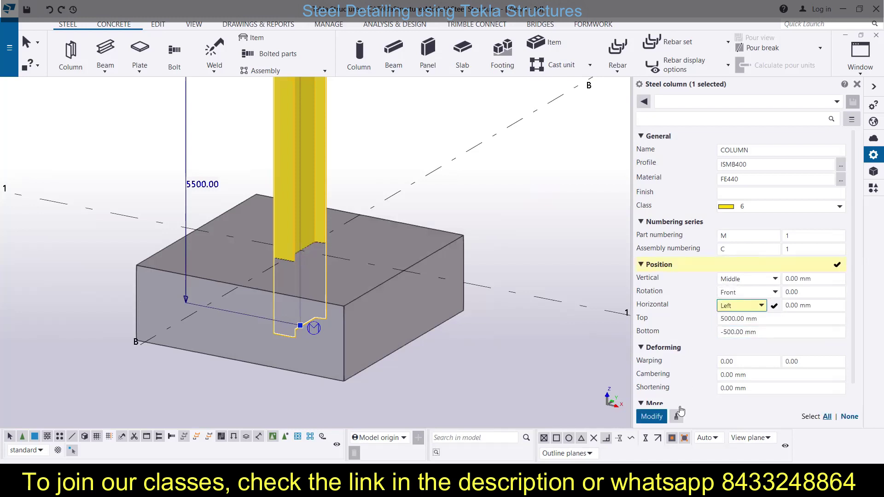
click(653, 417)
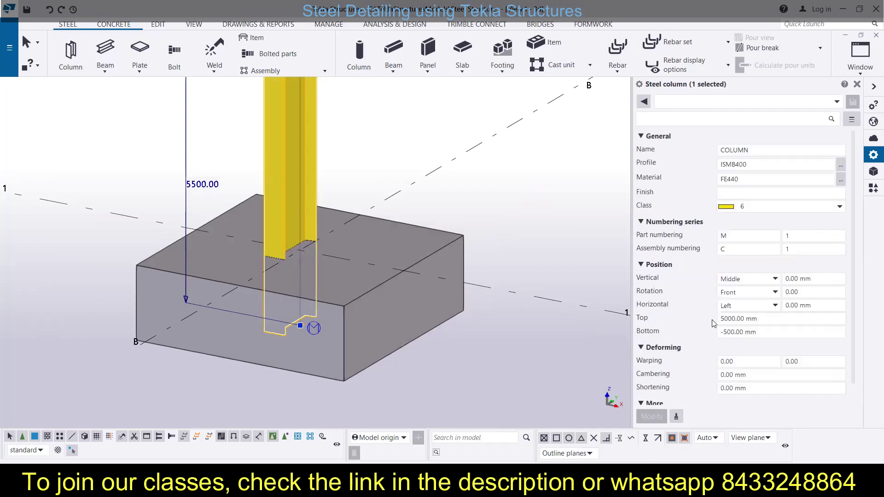
click(737, 305)
click(729, 340)
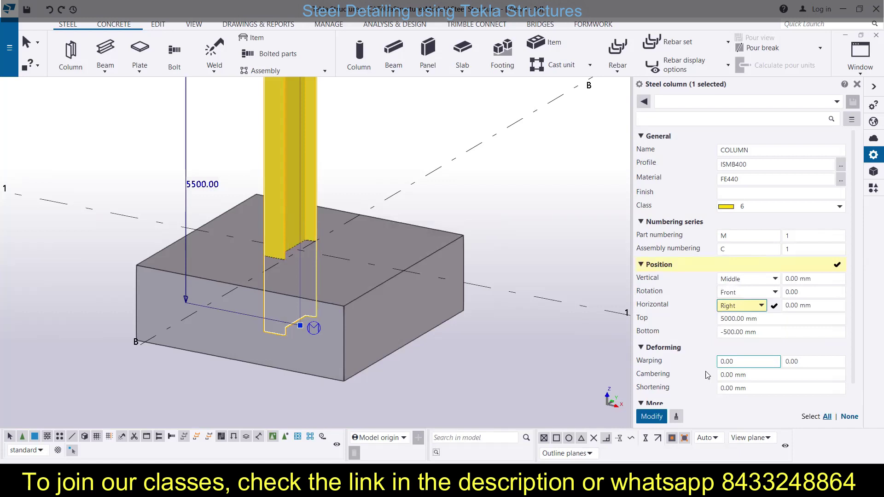
click(655, 416)
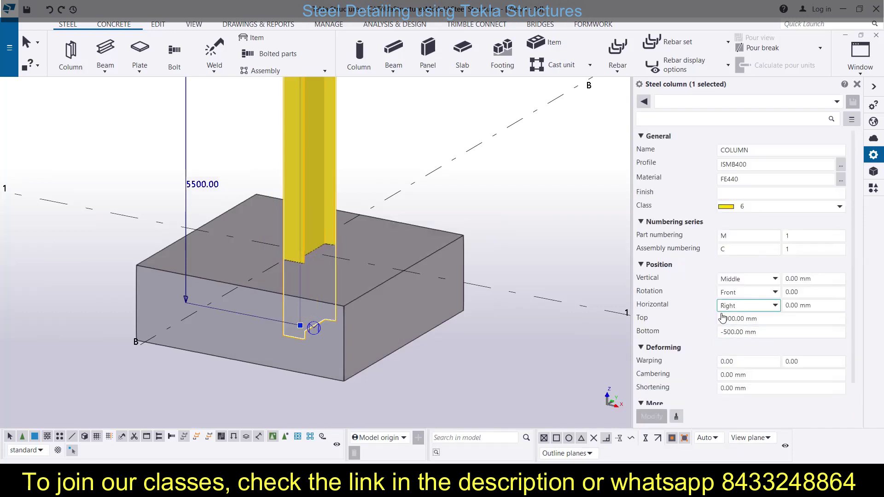
scroll(238, 254, up, 3)
scroll(238, 254, down, 3)
- Set the column's horizontal position to Middle, centred on the footing
click(736, 305)
click(732, 317)
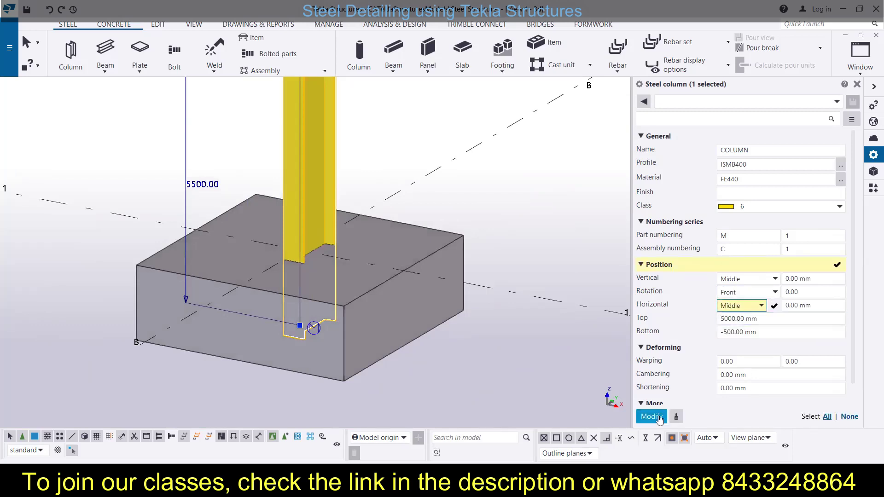
click(651, 417)
scroll(336, 242, up, 3)
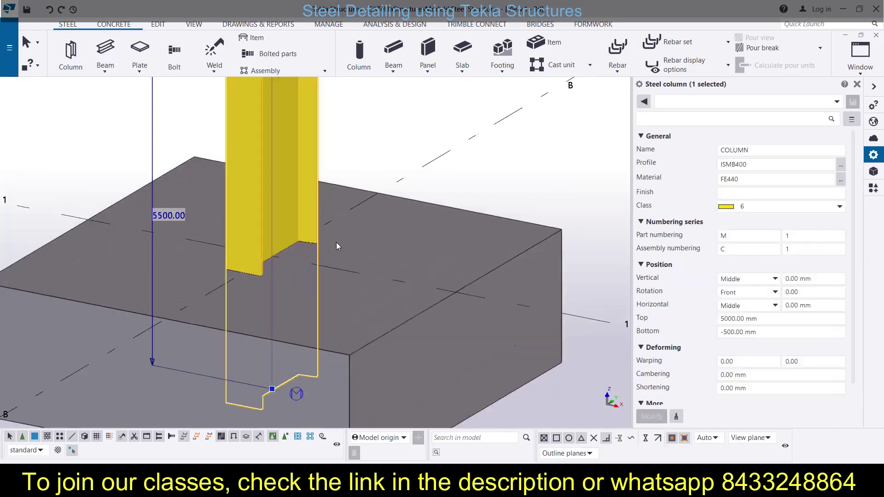
scroll(336, 242, down, 1)
scroll(336, 242, down, 1)
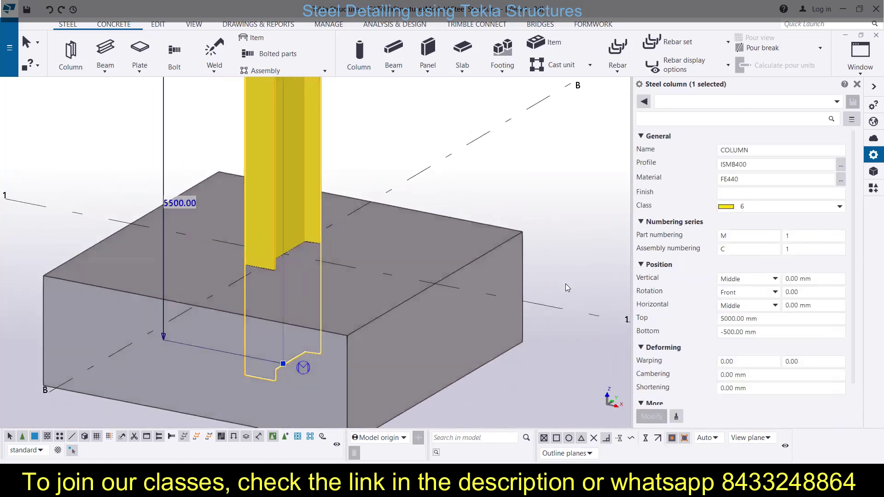
scroll(489, 285, down, 2)
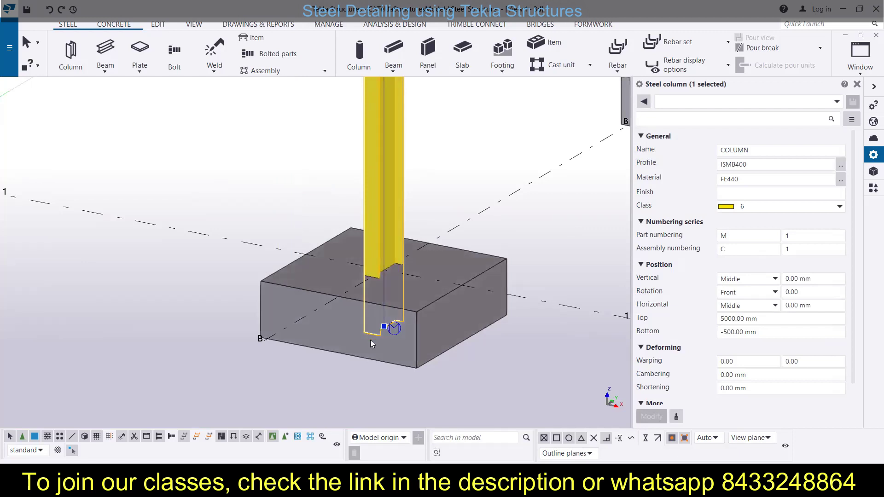
- Change the column's bottom elevation from -500.00 to 0 mm so it sits on the footing
drag(757, 332, 671, 345)
text(0)
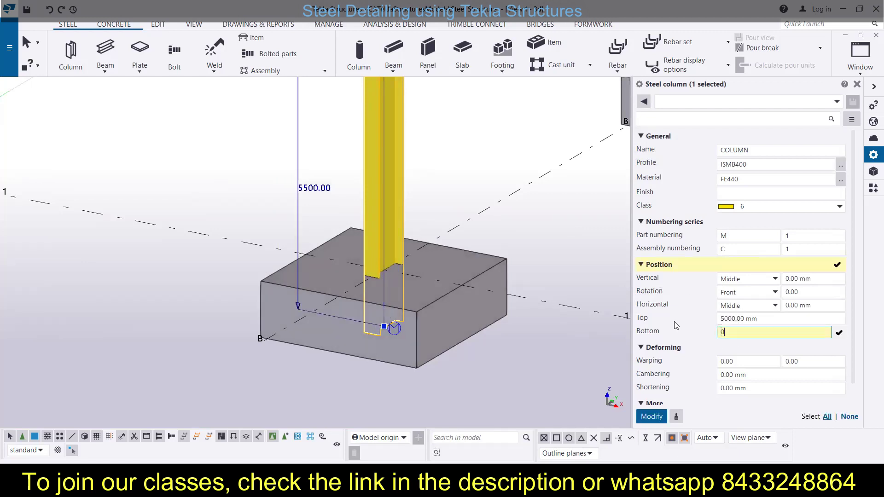
click(651, 417)
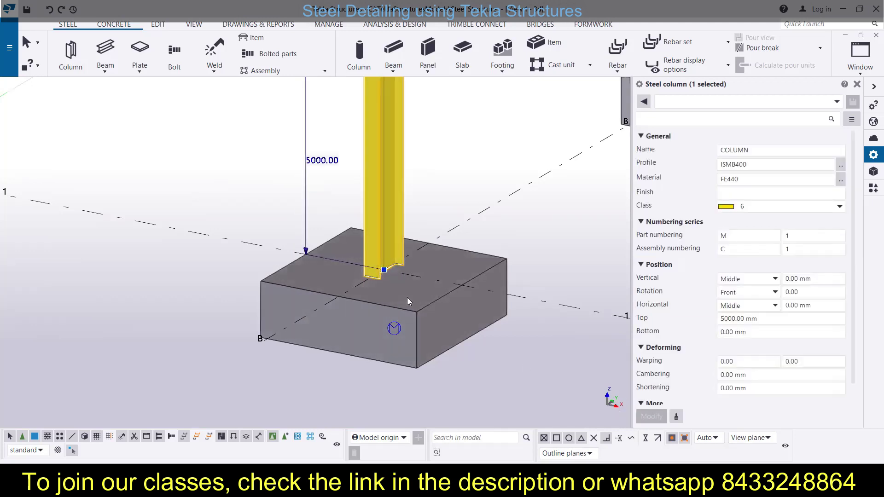
middle_drag(471, 226, 480, 283)
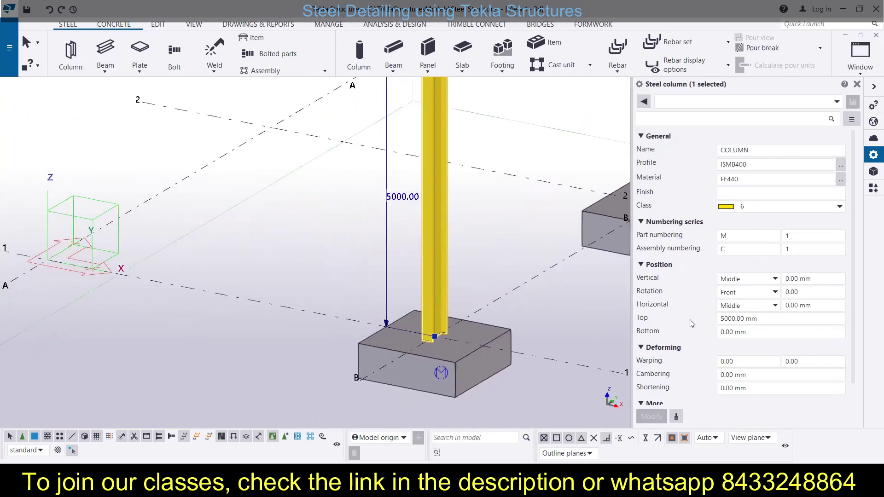
- Change the column's top elevation from 5000.00 to 6000.00 mm and apply it
click(722, 318)
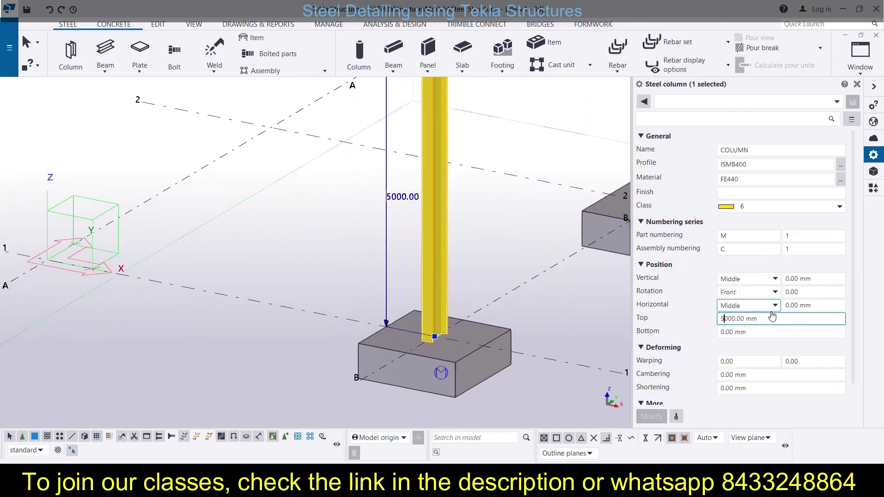
key(BackSpace)
text(6)
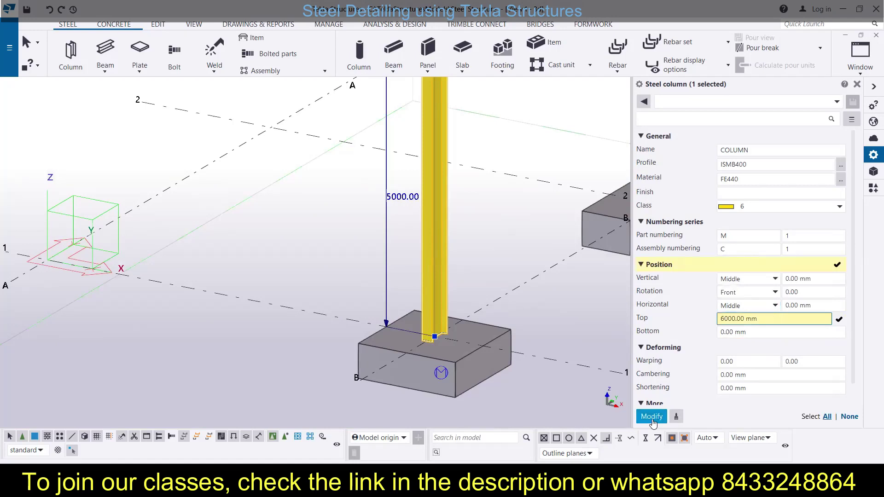
scroll(465, 228, down, 3)
scroll(465, 227, down, 1)
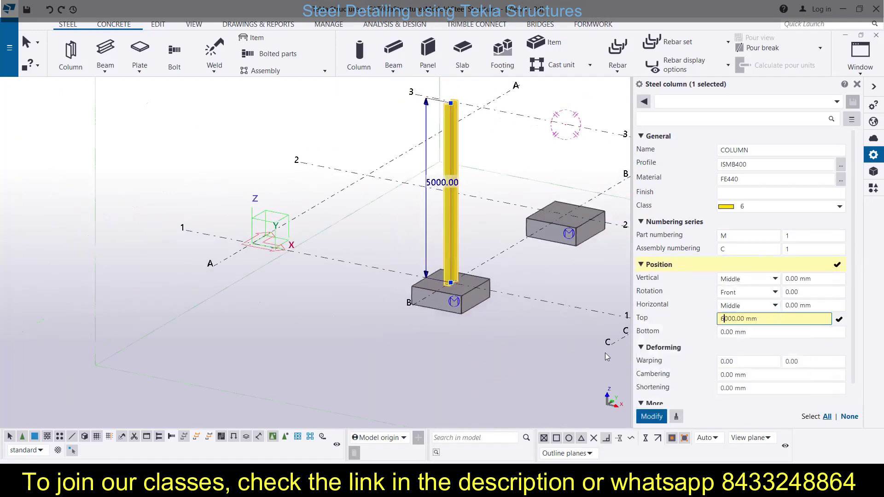
scroll(546, 308, down, 2)
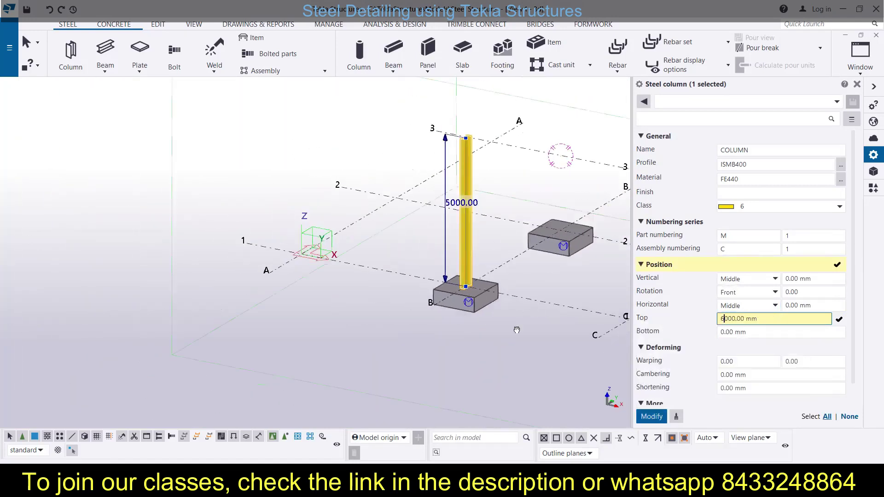
click(651, 417)
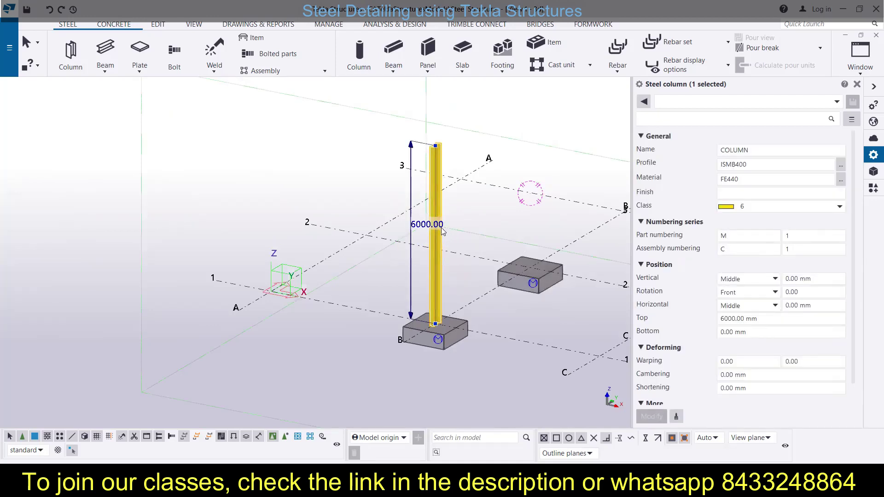
scroll(735, 240, down, 1)
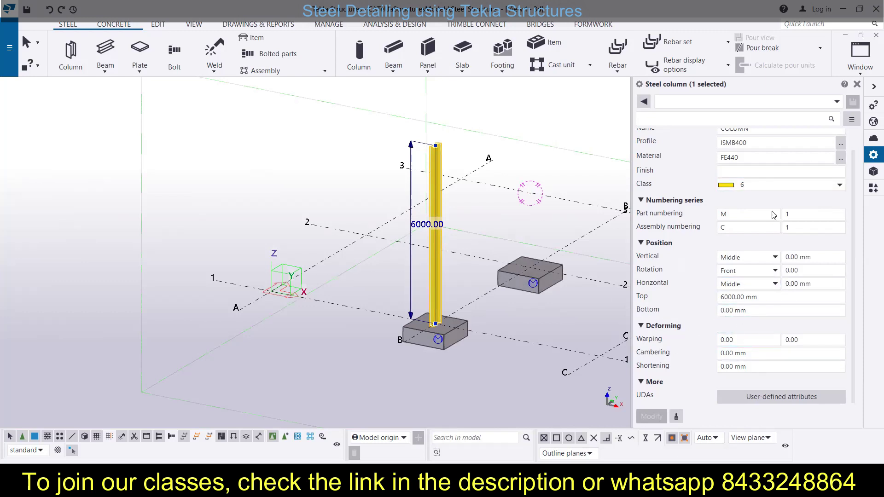
scroll(743, 294, up, 1)
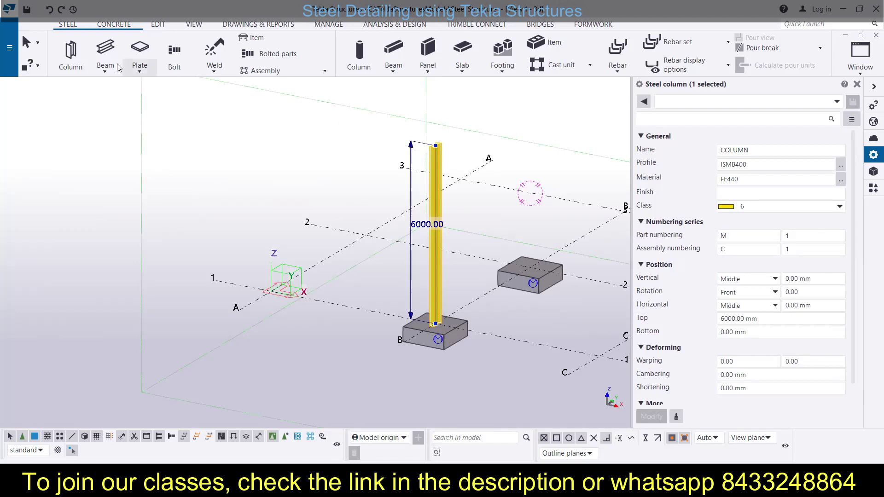
click(70, 52)
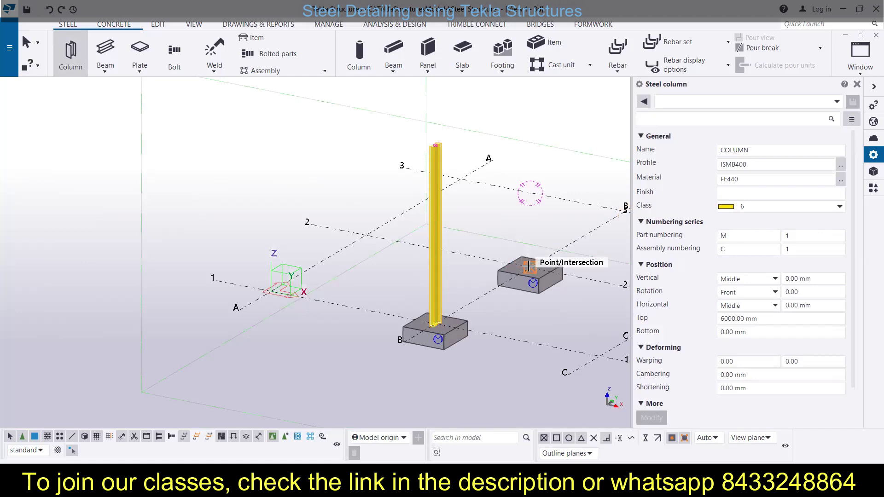
click(528, 266)
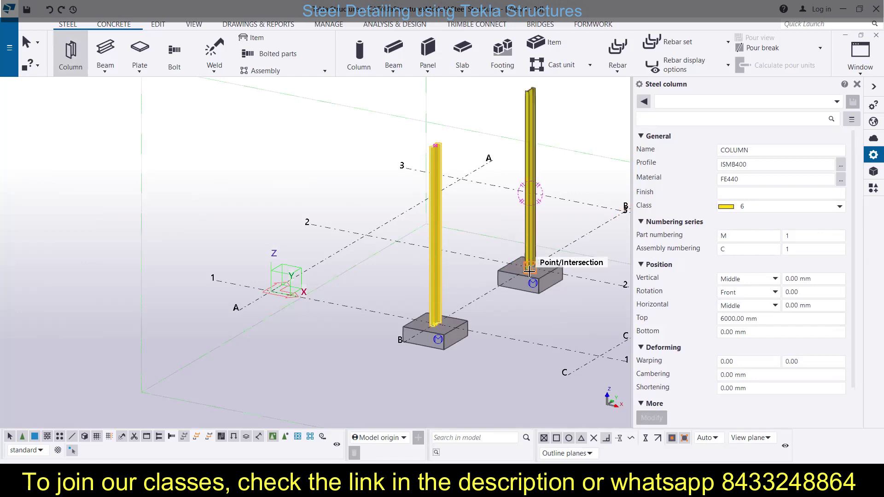
scroll(455, 244, down, 3)
middle_drag(457, 271, 400, 310)
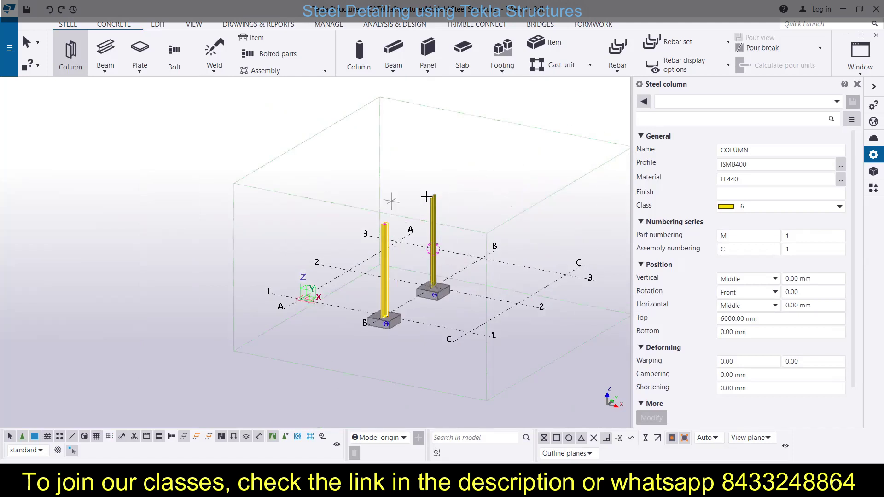
key(ctrl+z)
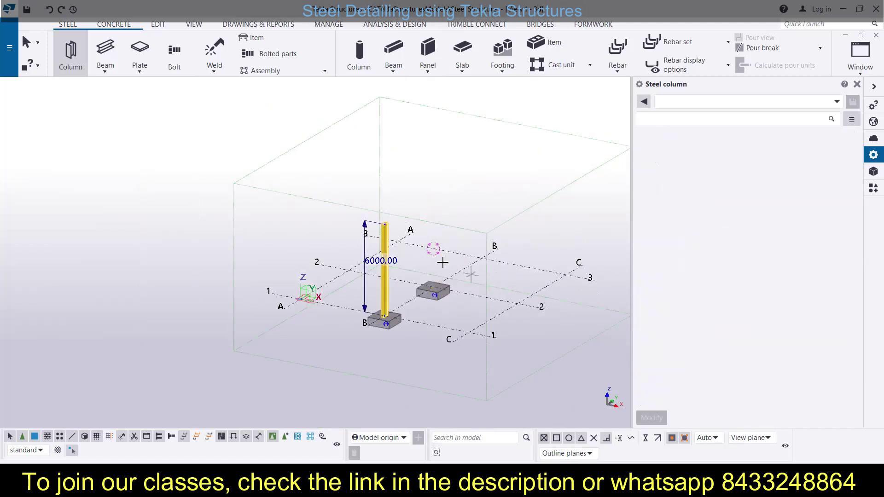
- Copy the ISMB400 column from its grid intersection onto the B-2 footing
click(155, 26)
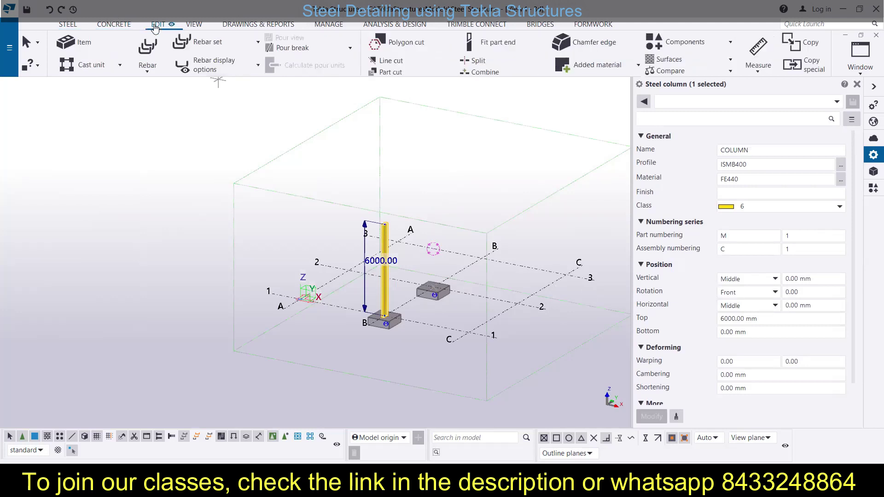
click(385, 243)
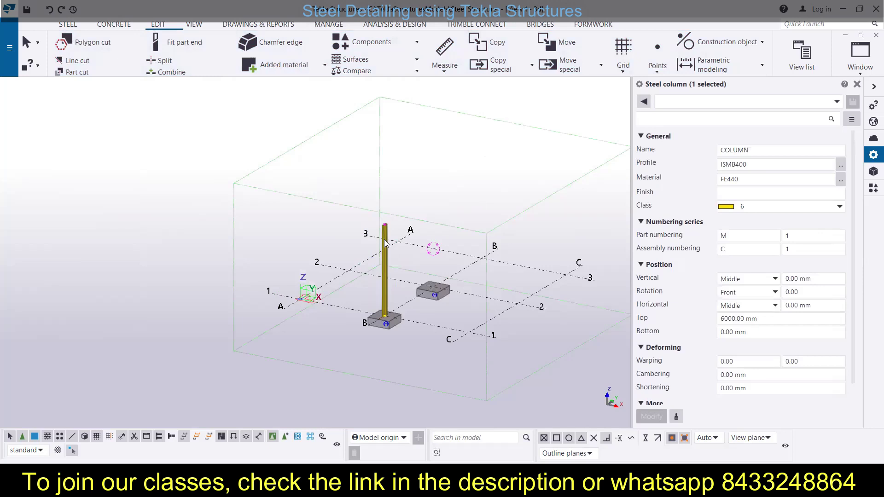
click(493, 46)
click(468, 332)
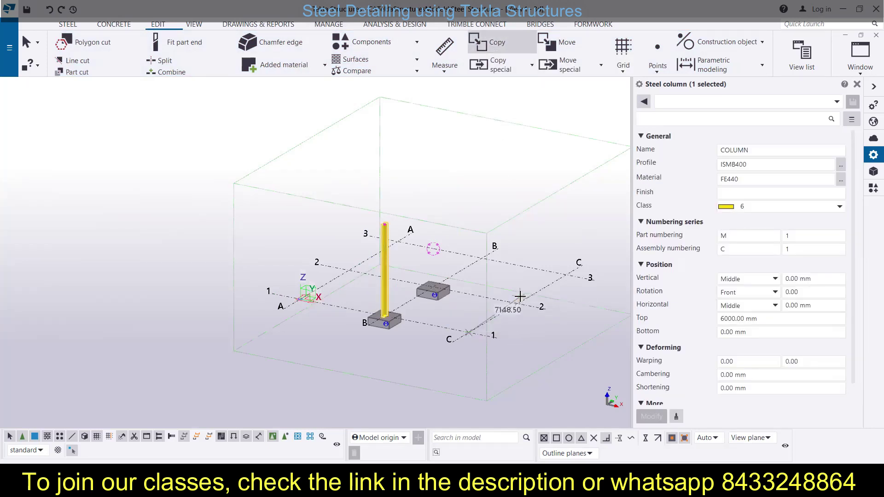
click(518, 304)
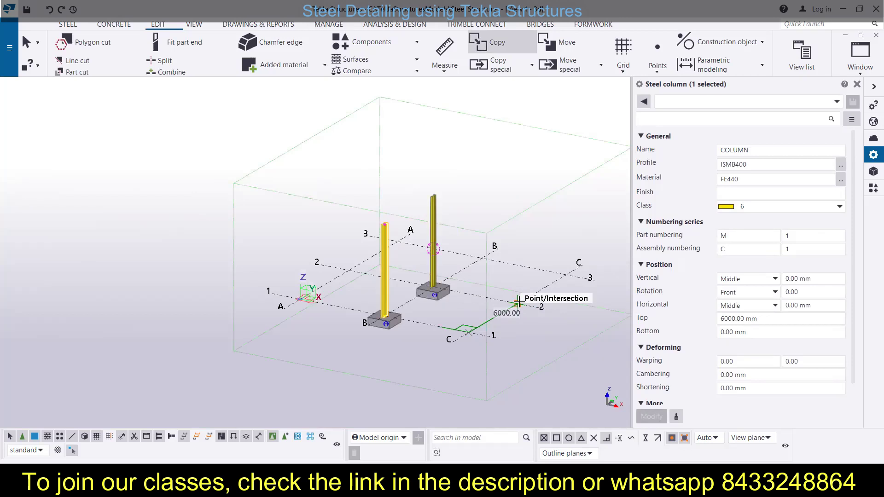
key(Escape)
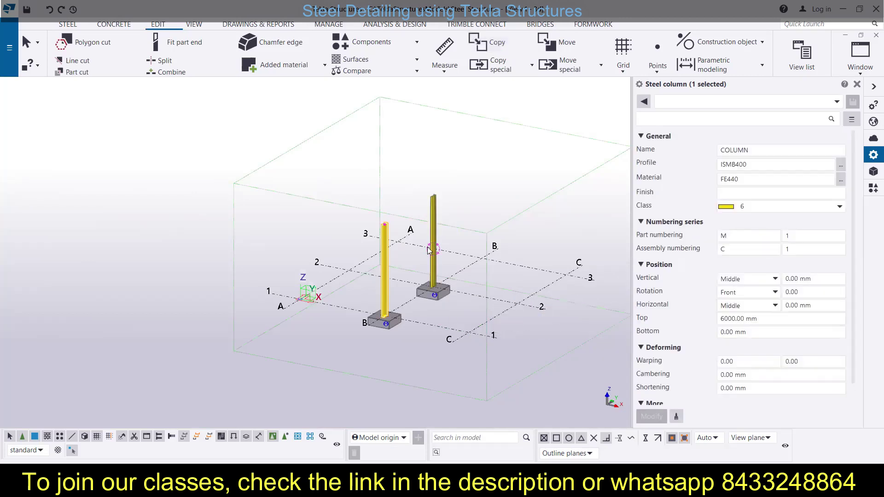
scroll(452, 236, up, 1)
middle_drag(427, 260, 335, 251)
scroll(335, 251, up, 3)
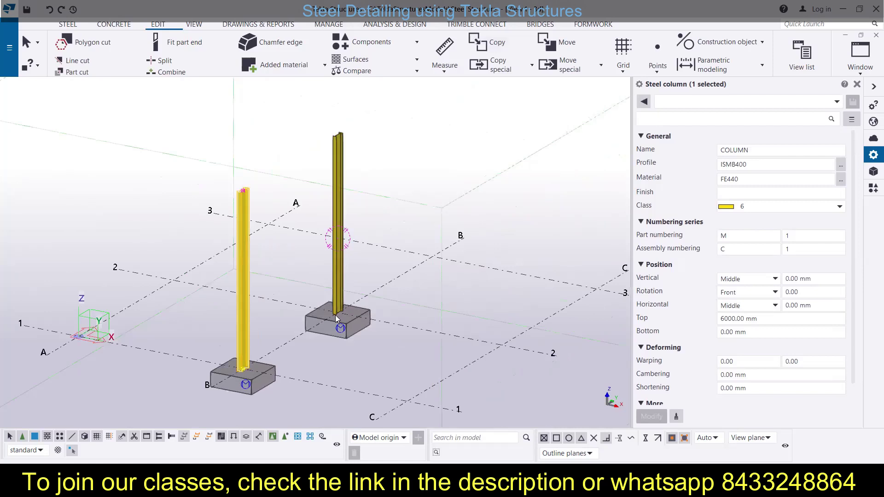
middle_drag(335, 315, 358, 297)
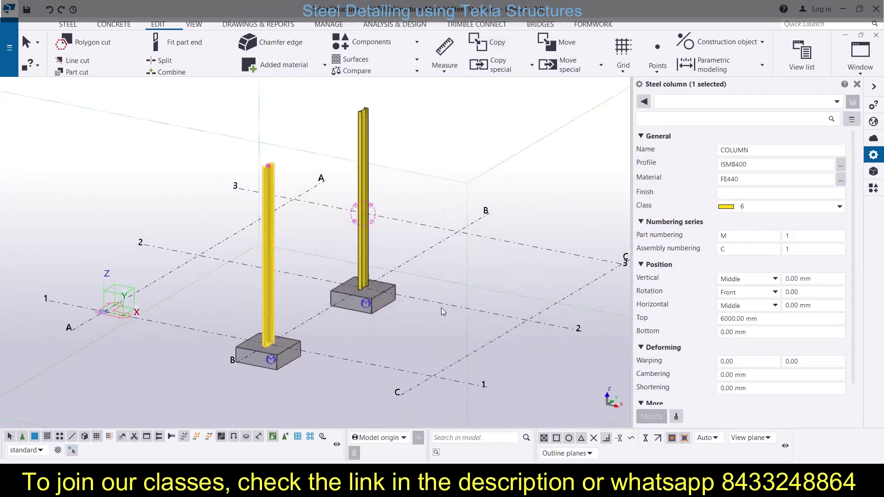